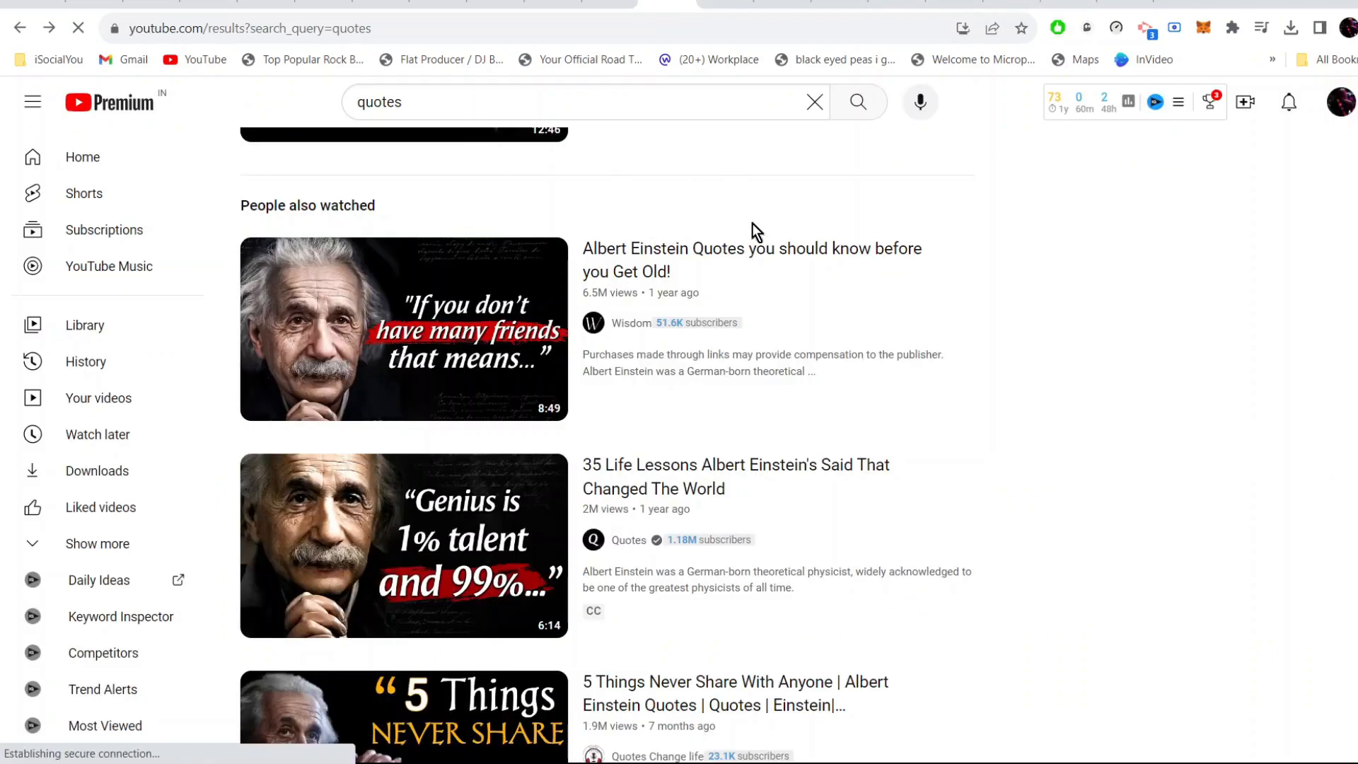
Step: Browse the YouTube results for quotes and view the Billionares.Quotes channel's statistics on Social Blade
scroll(570, 431, down, 3)
scroll(570, 432, down, 5)
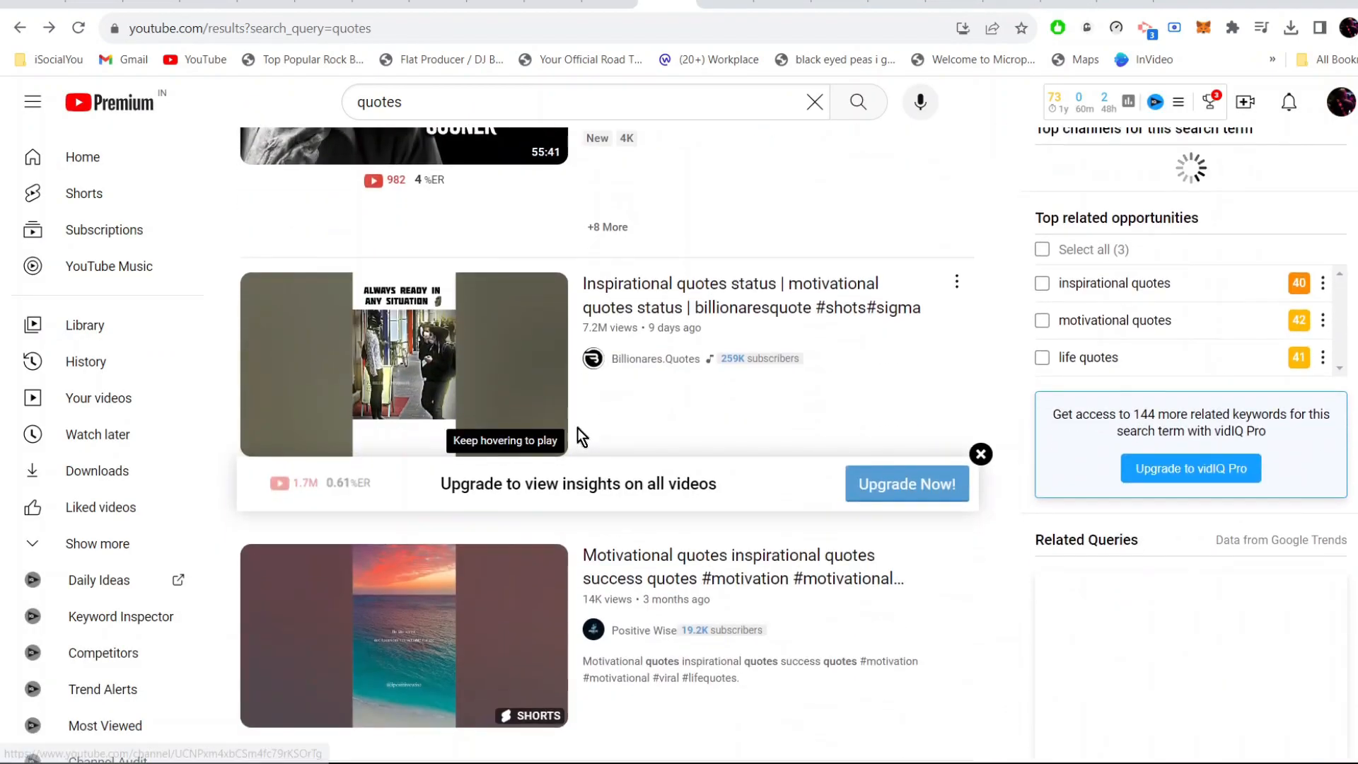
scroll(581, 431, down, 4)
scroll(583, 431, down, 20)
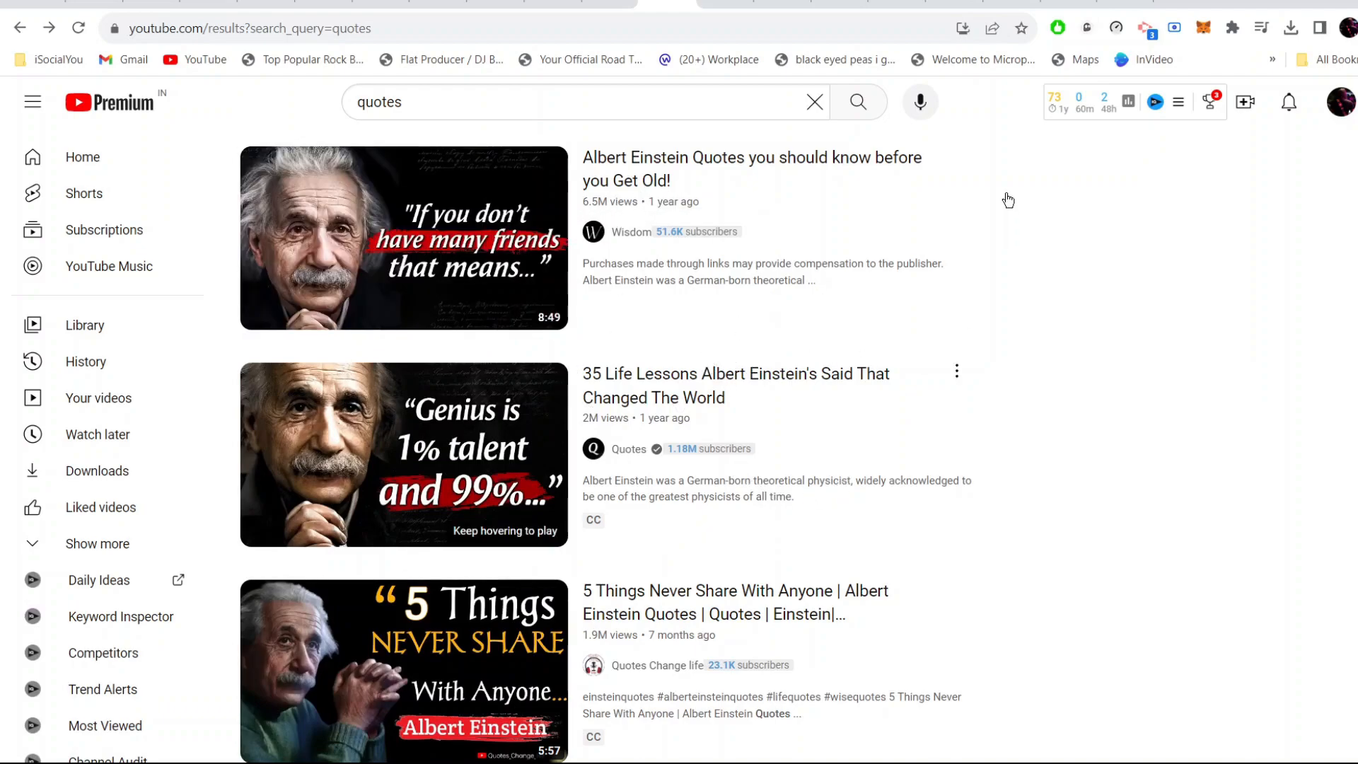
click(1125, 9)
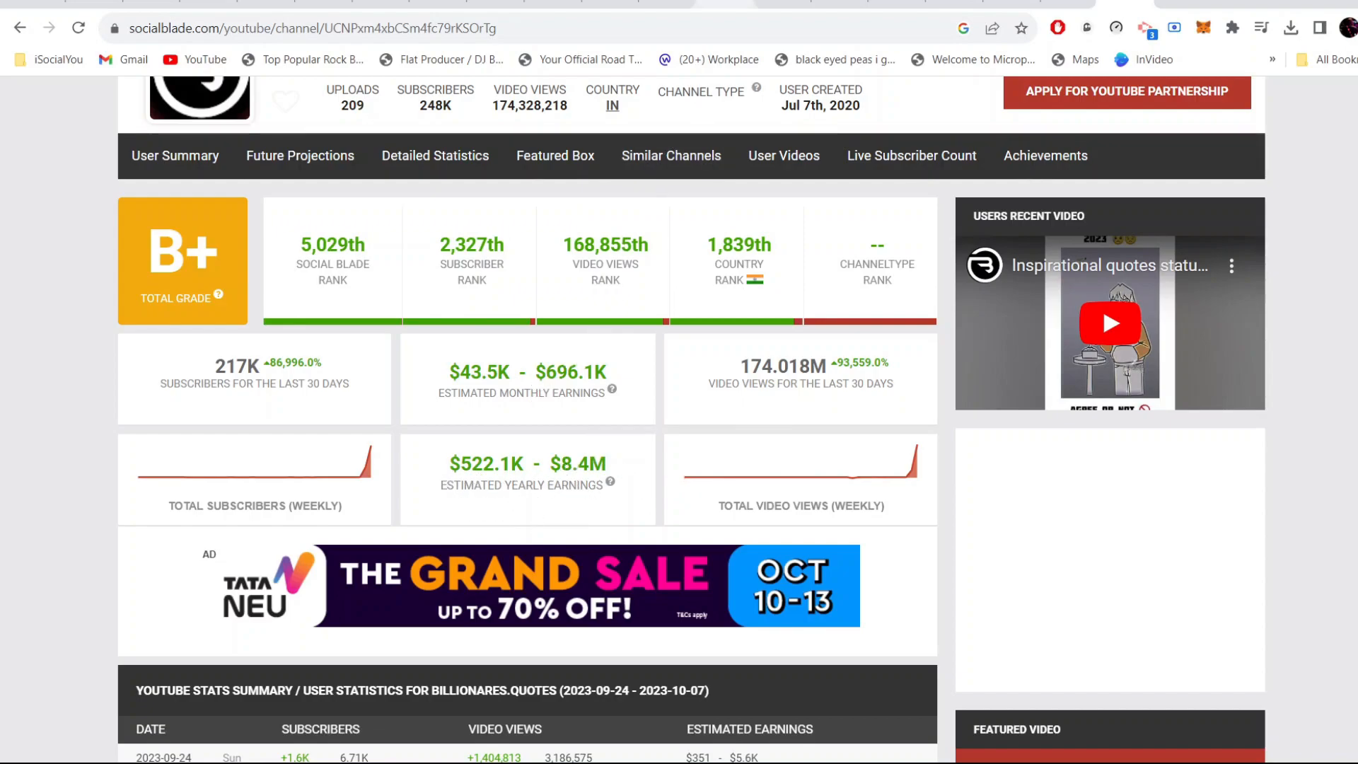
Step: Switch to Canva and create a blank 1920 × 1080 px YouTube Video design
click(725, 3)
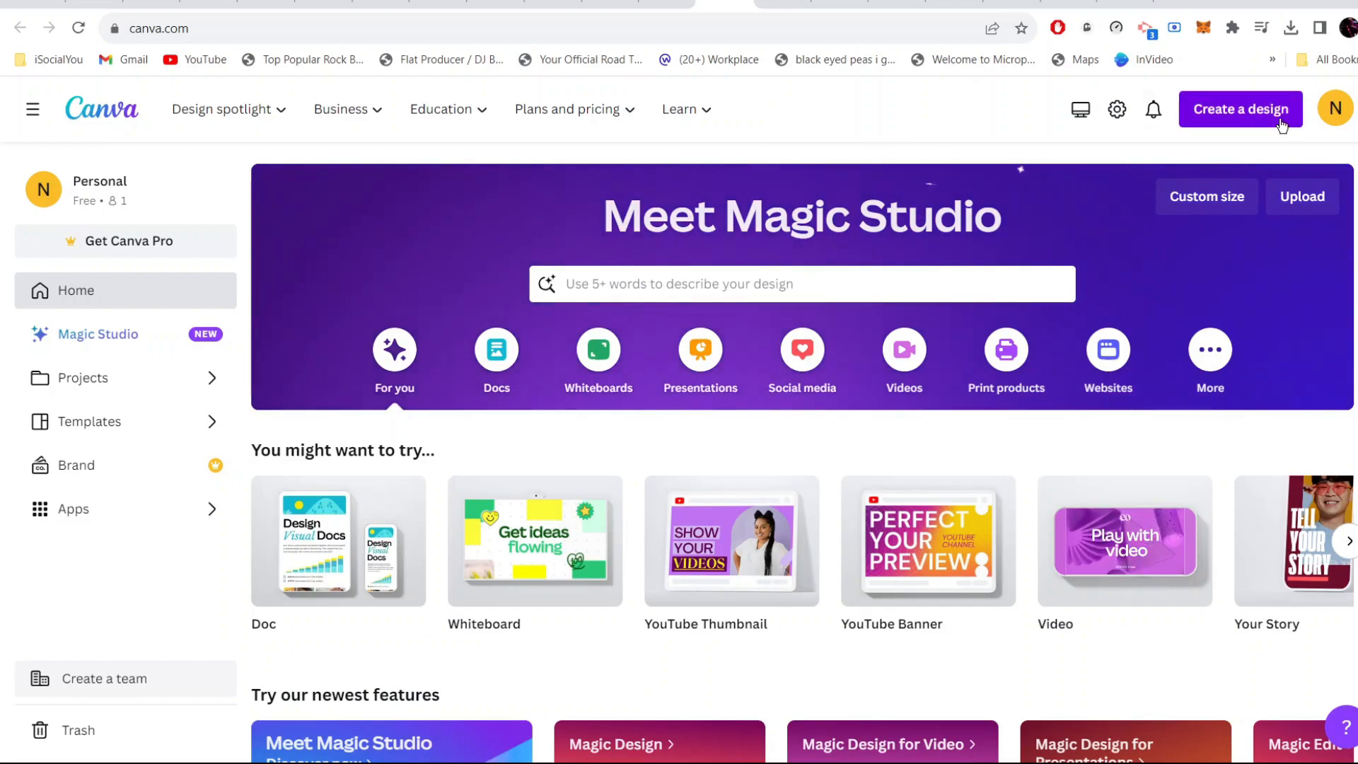
click(1256, 112)
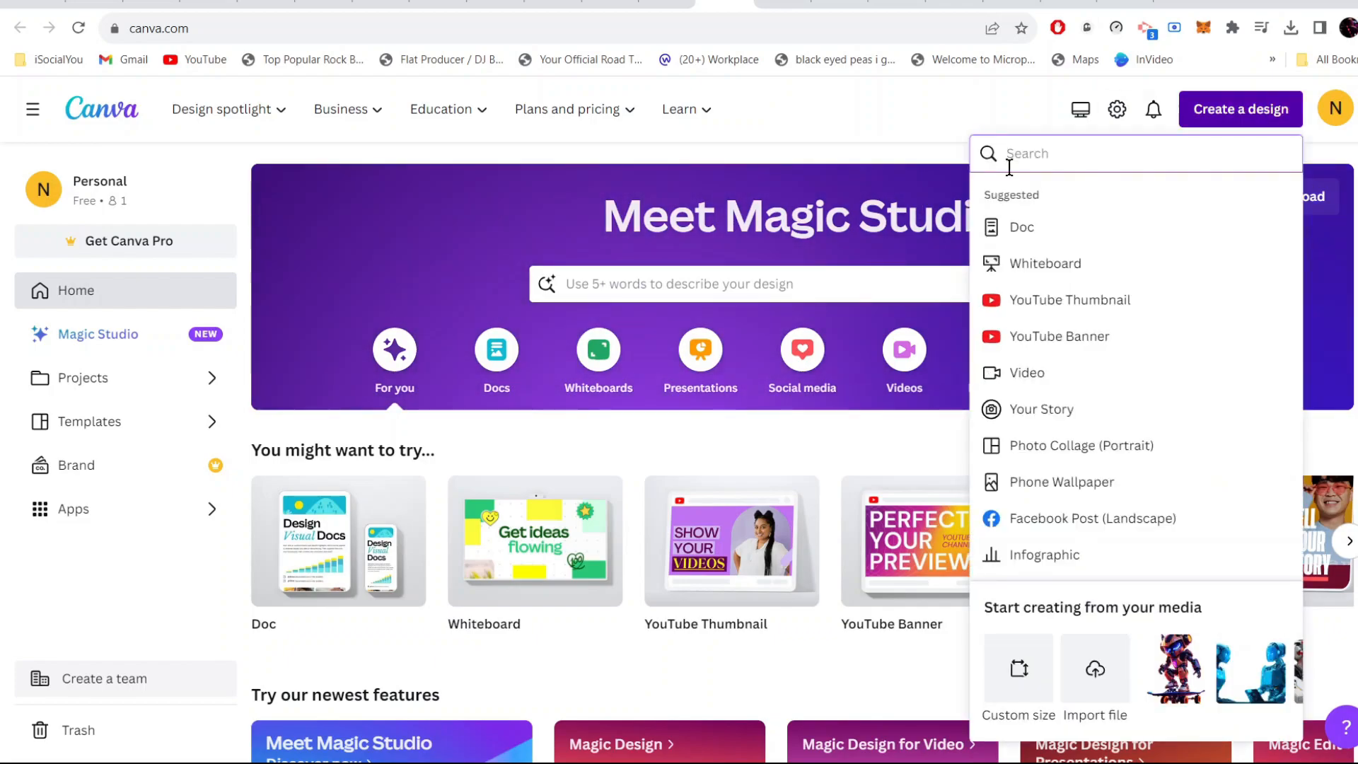
text(youtube)
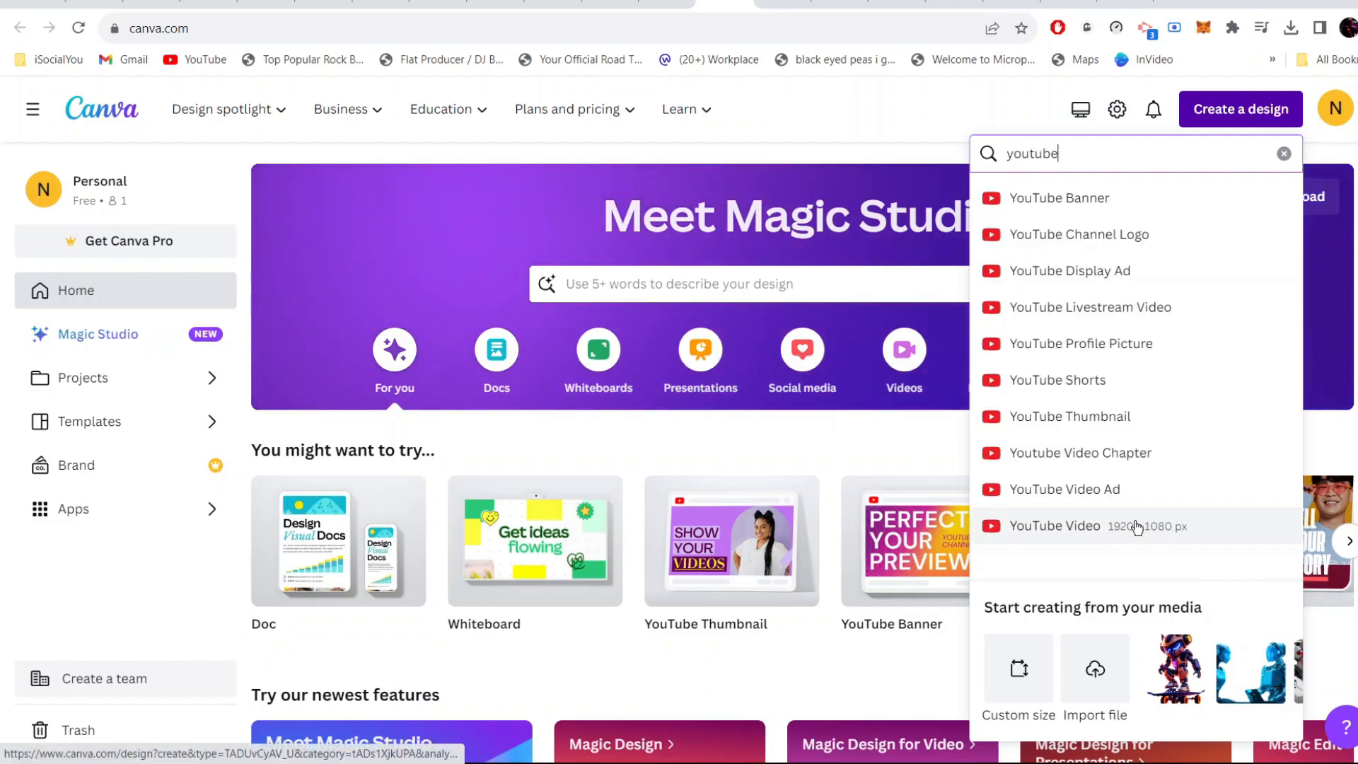
click(1131, 524)
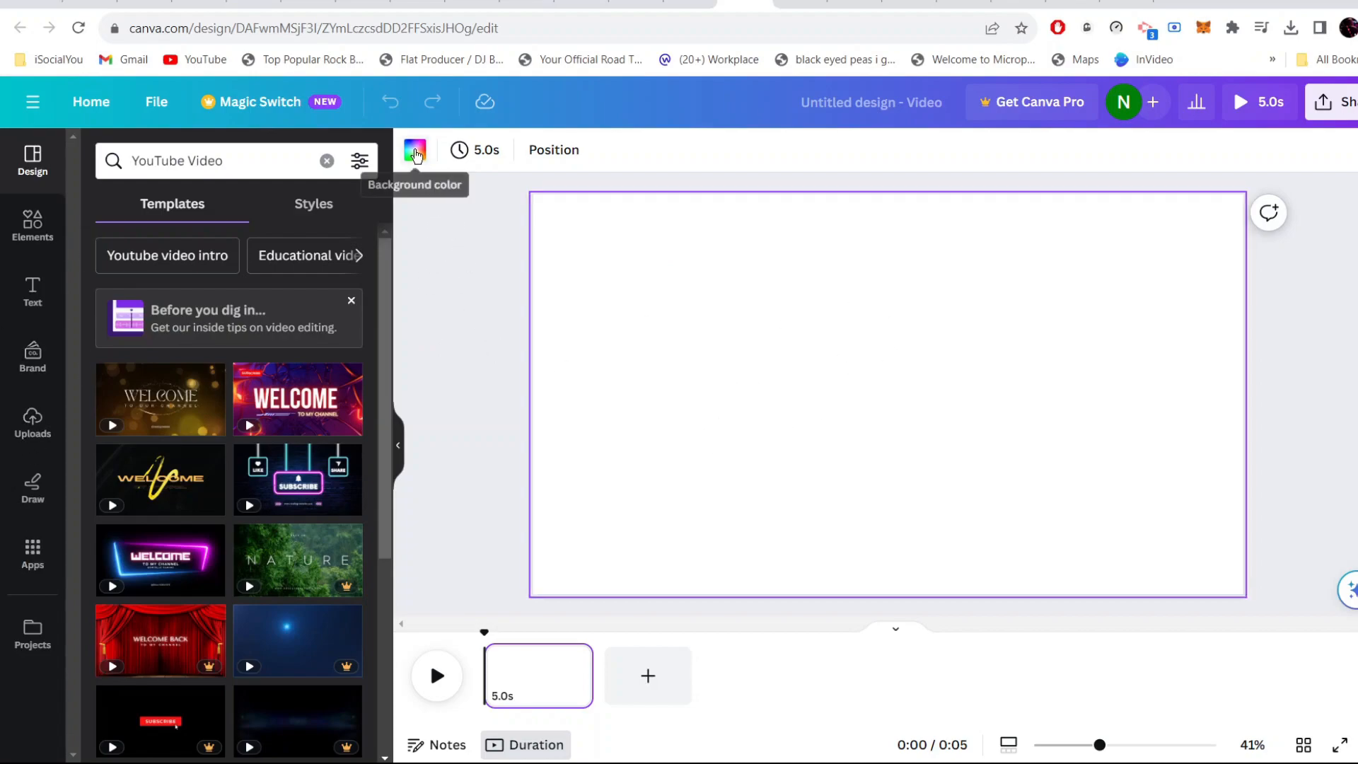
Step: Set the page's background color to solid black
click(415, 150)
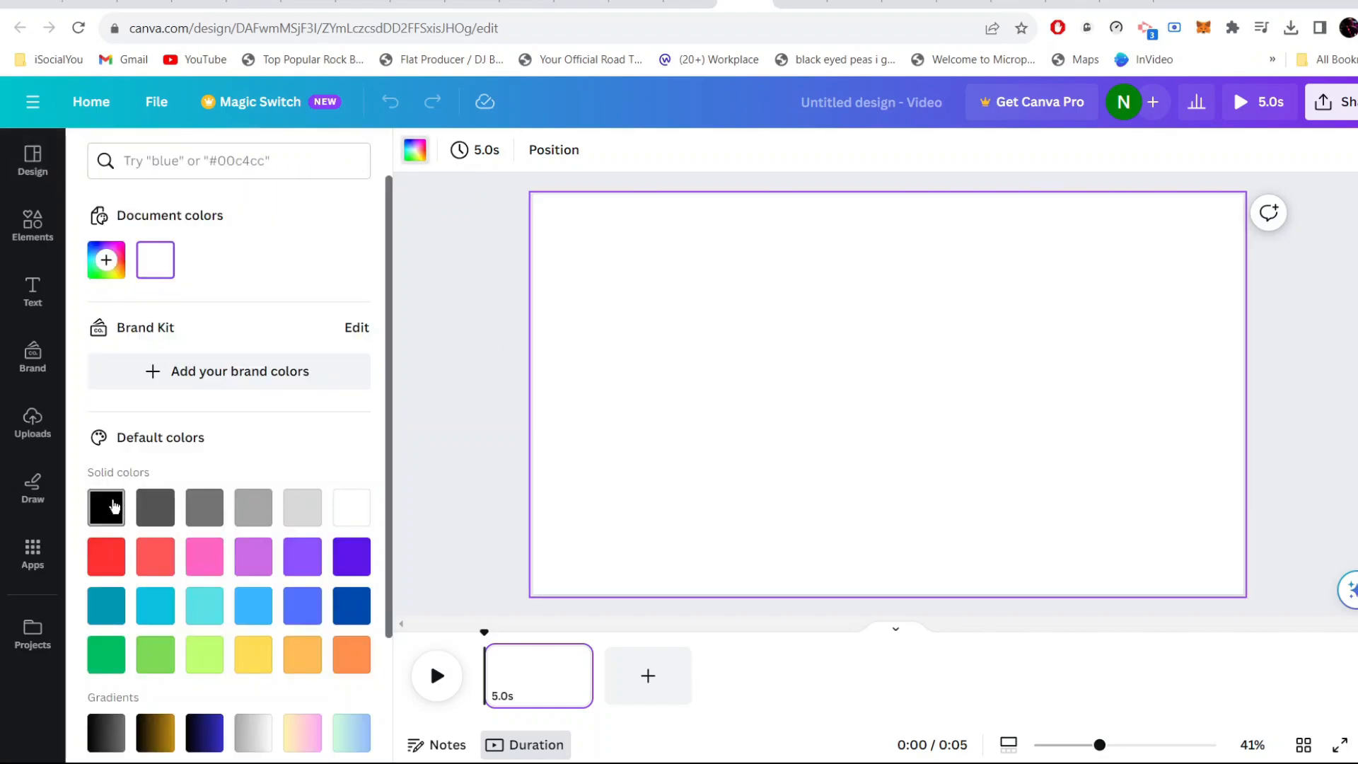
click(107, 507)
click(499, 427)
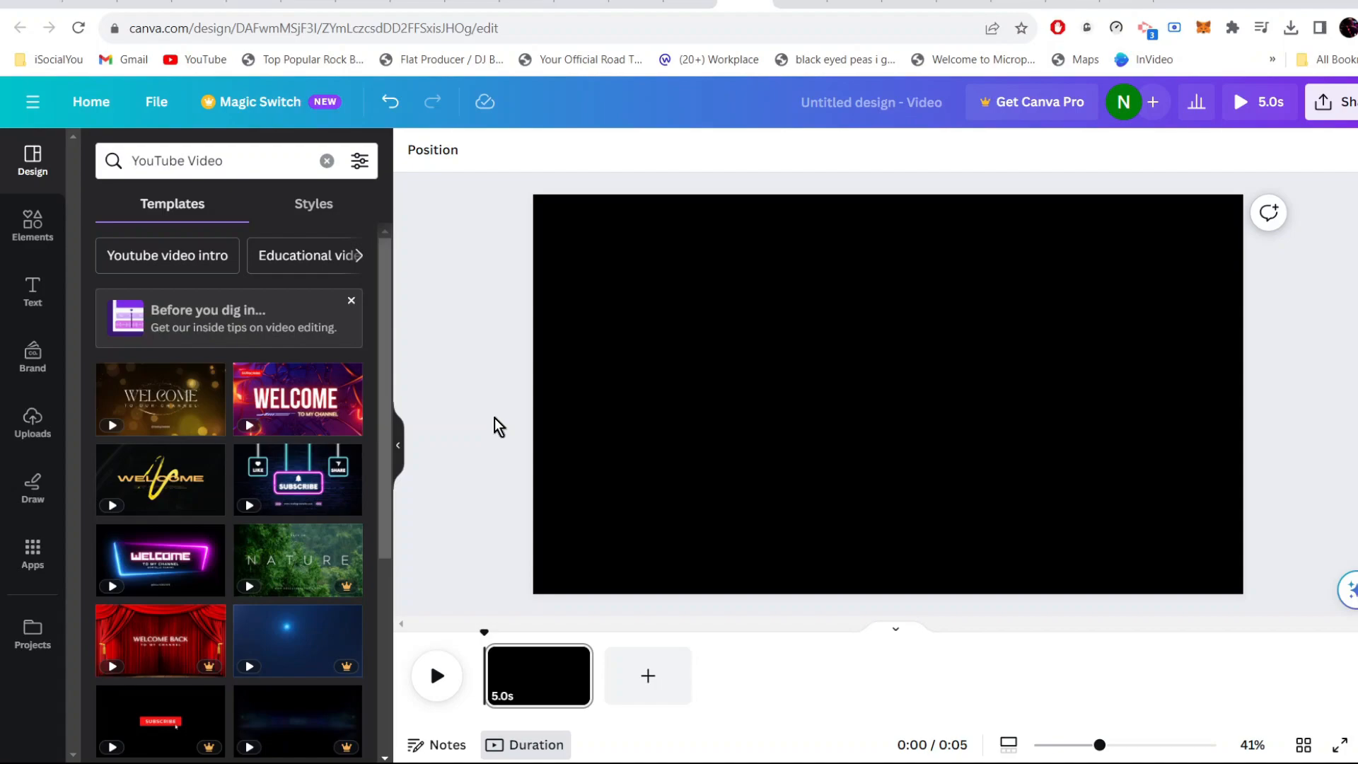
Step: Switch to ChatGPT and ask "tell me 5 famous people whose quotes i can use to make youtube video"
click(799, 3)
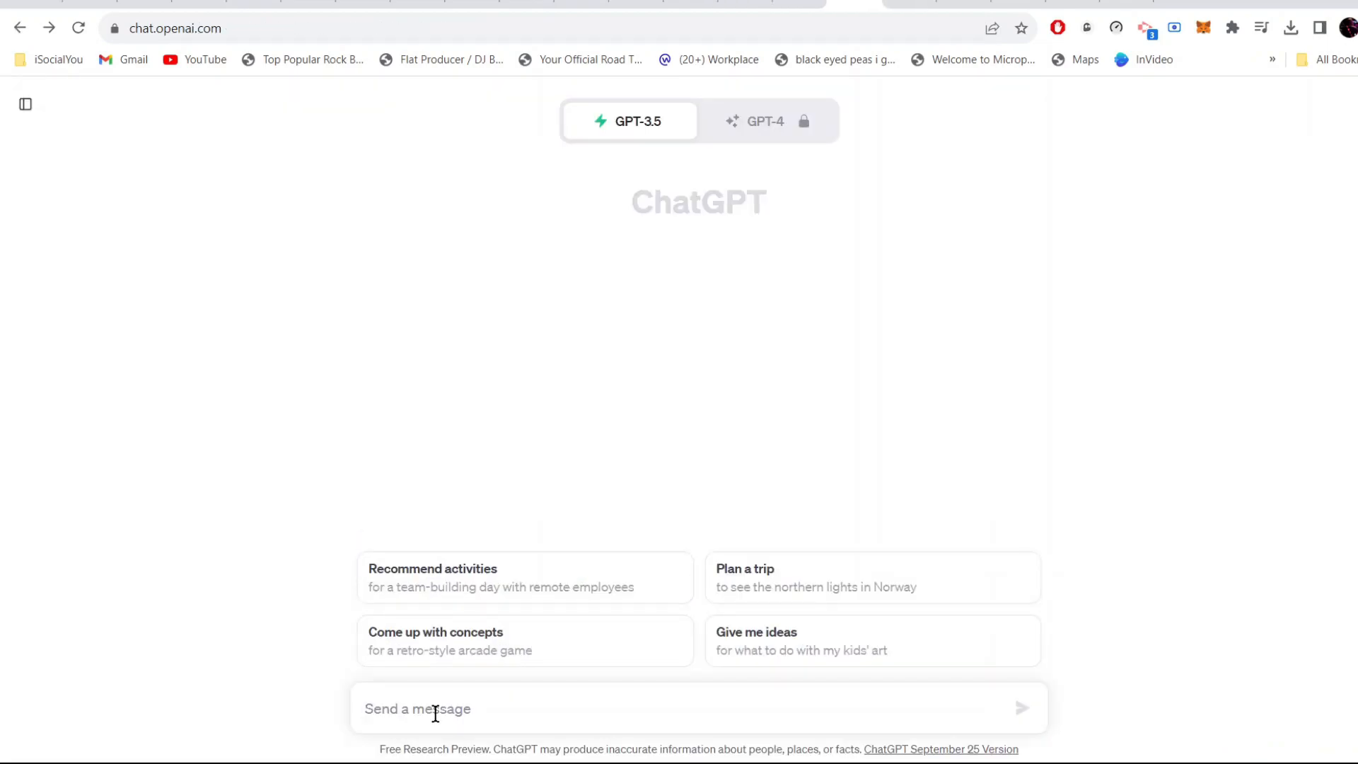
text(tell me 5 famous people whose quotes i can use to make youtube video)
key(Return)
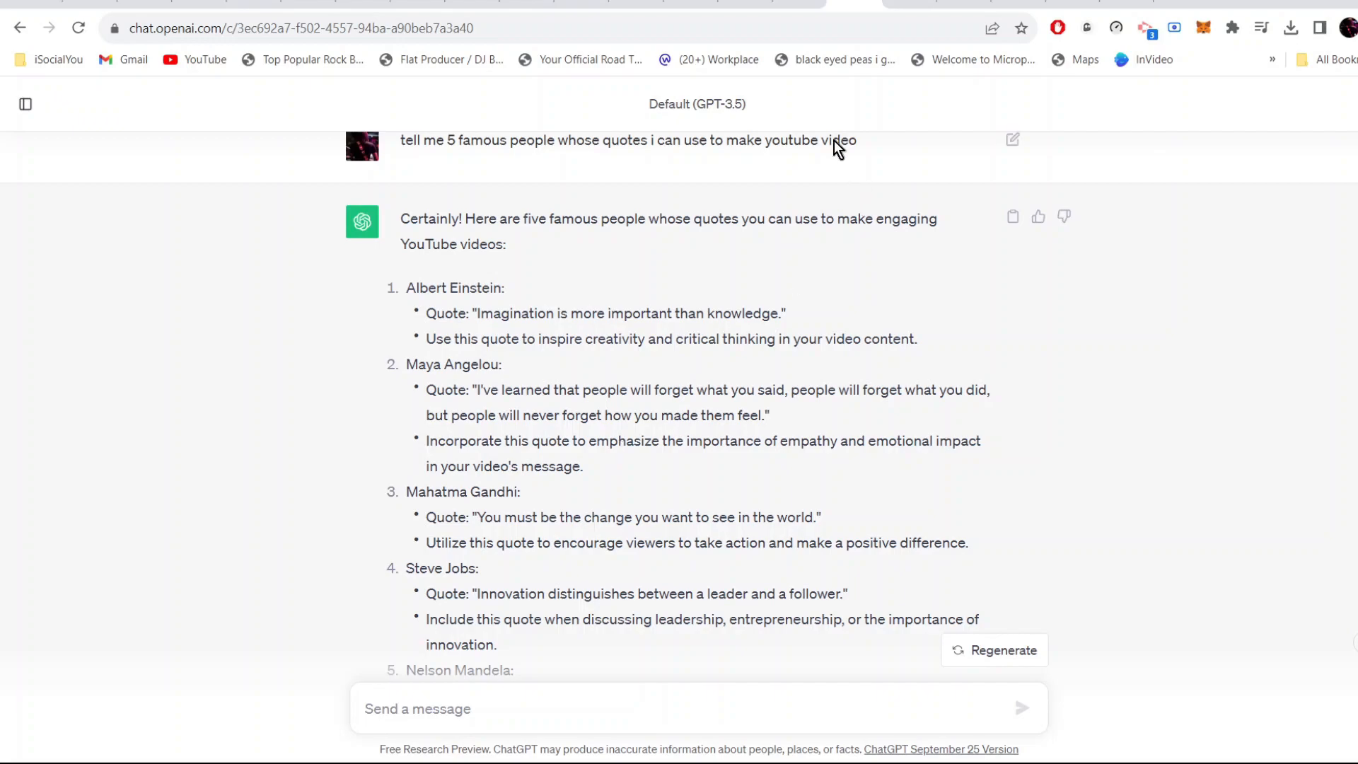
Step: In a fresh ChatGPT chat, enter "give me 5 Elon musk quotes , i need to make a youtube video"
click(797, 4)
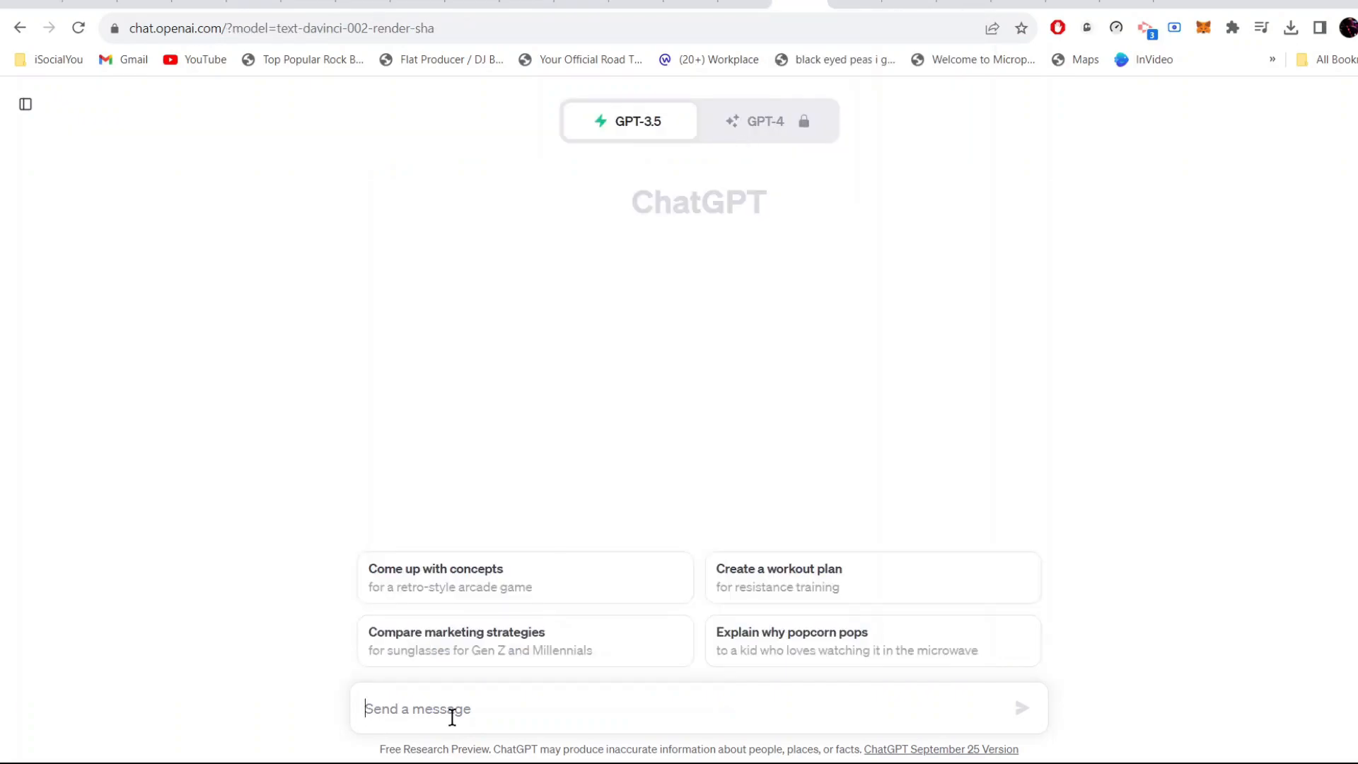
text(give me 5 Elon musk quotes , i need to make a youtube video)
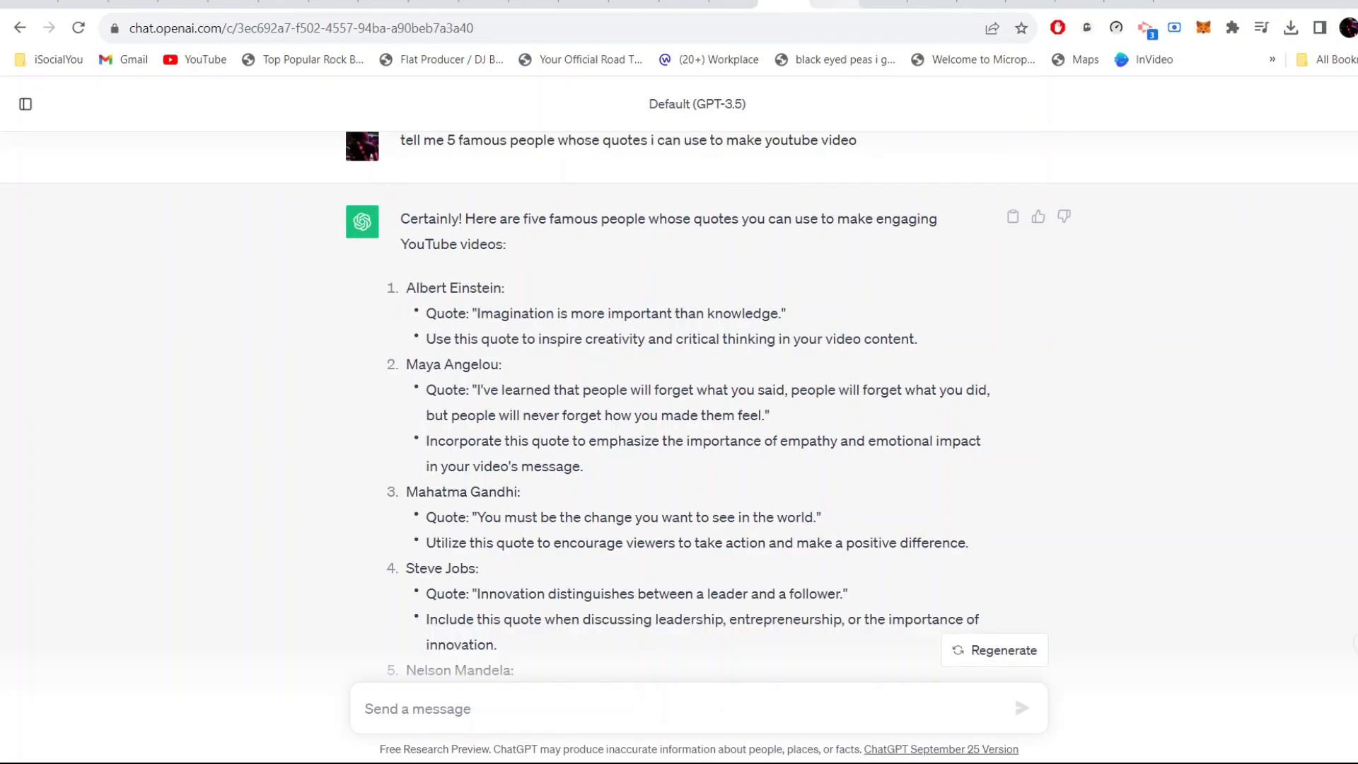
Step: Switch to the Freepik AI image generator, generate "elon musk" images, and download the third one in the beige suit
click(835, 6)
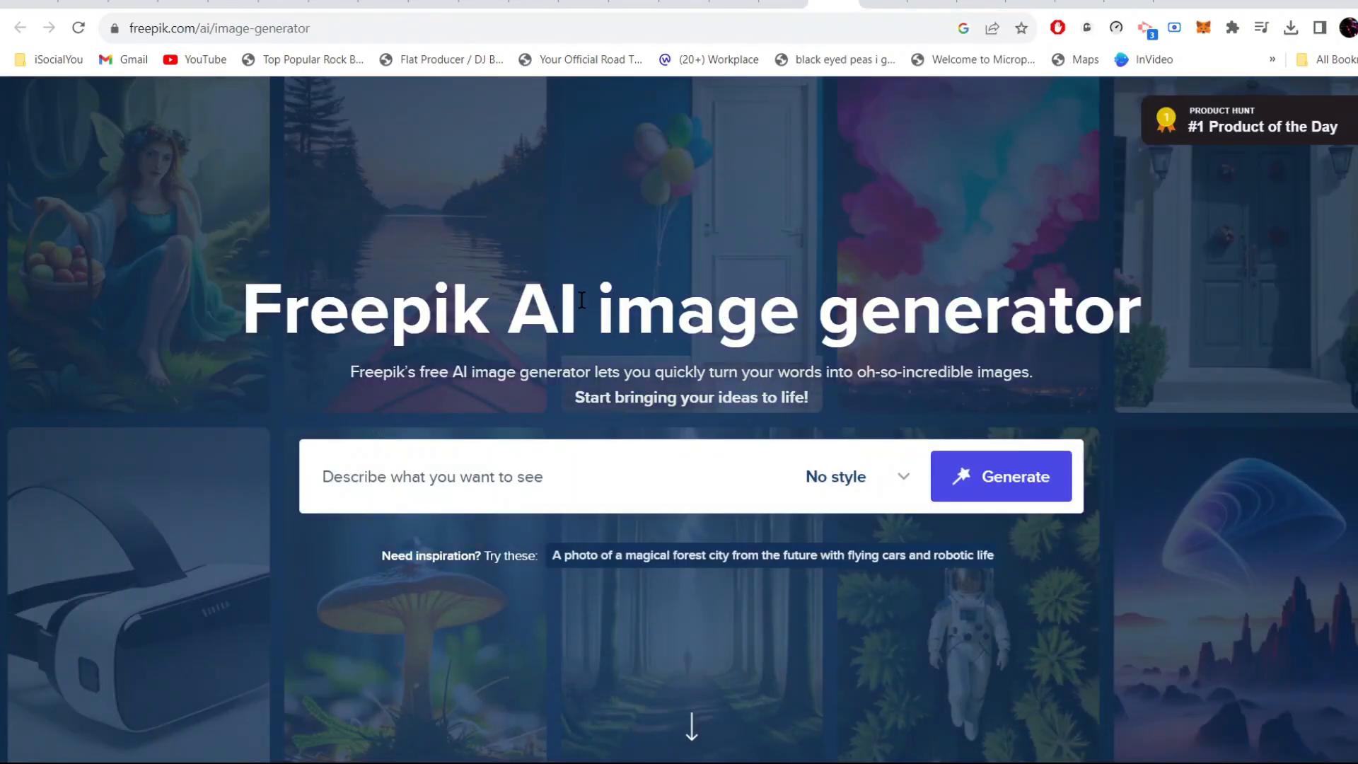
key(Return)
text(elon musk)
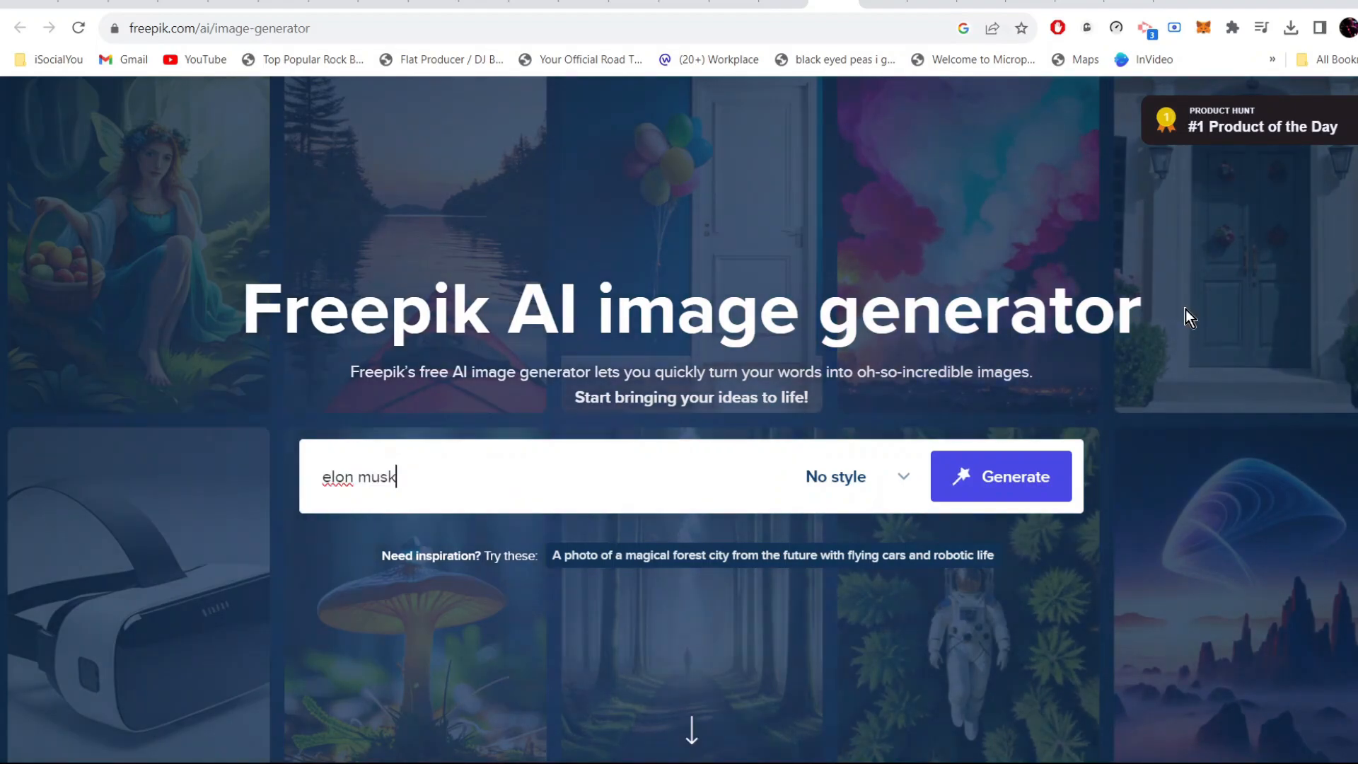
click(1021, 489)
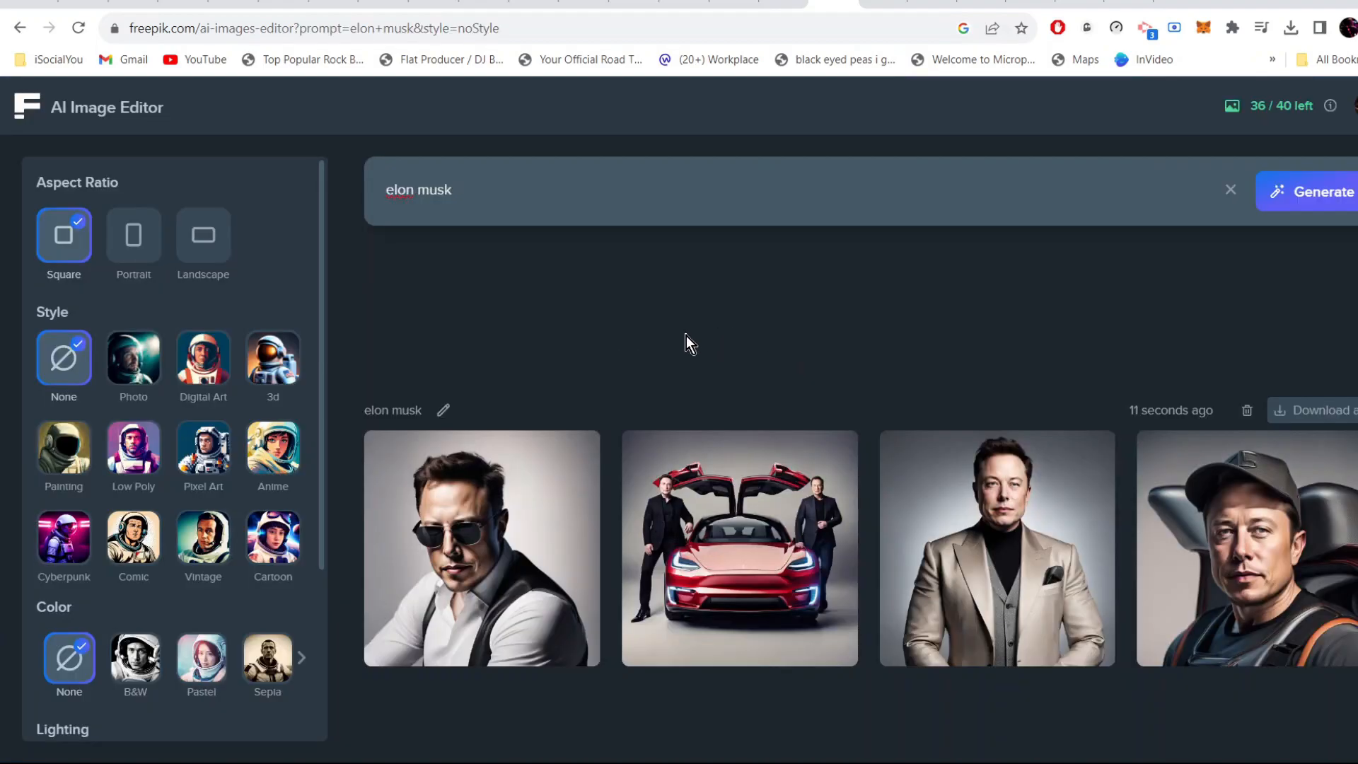
click(1033, 546)
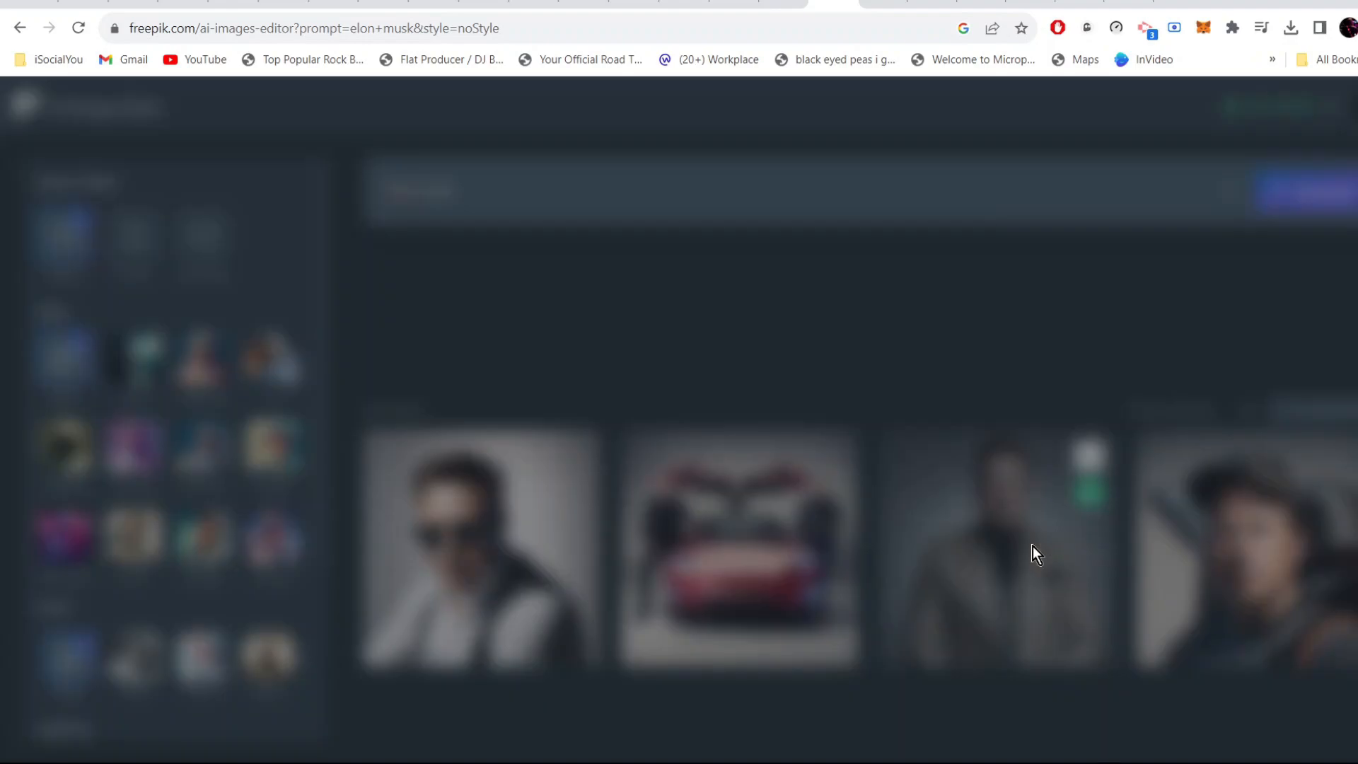
click(979, 297)
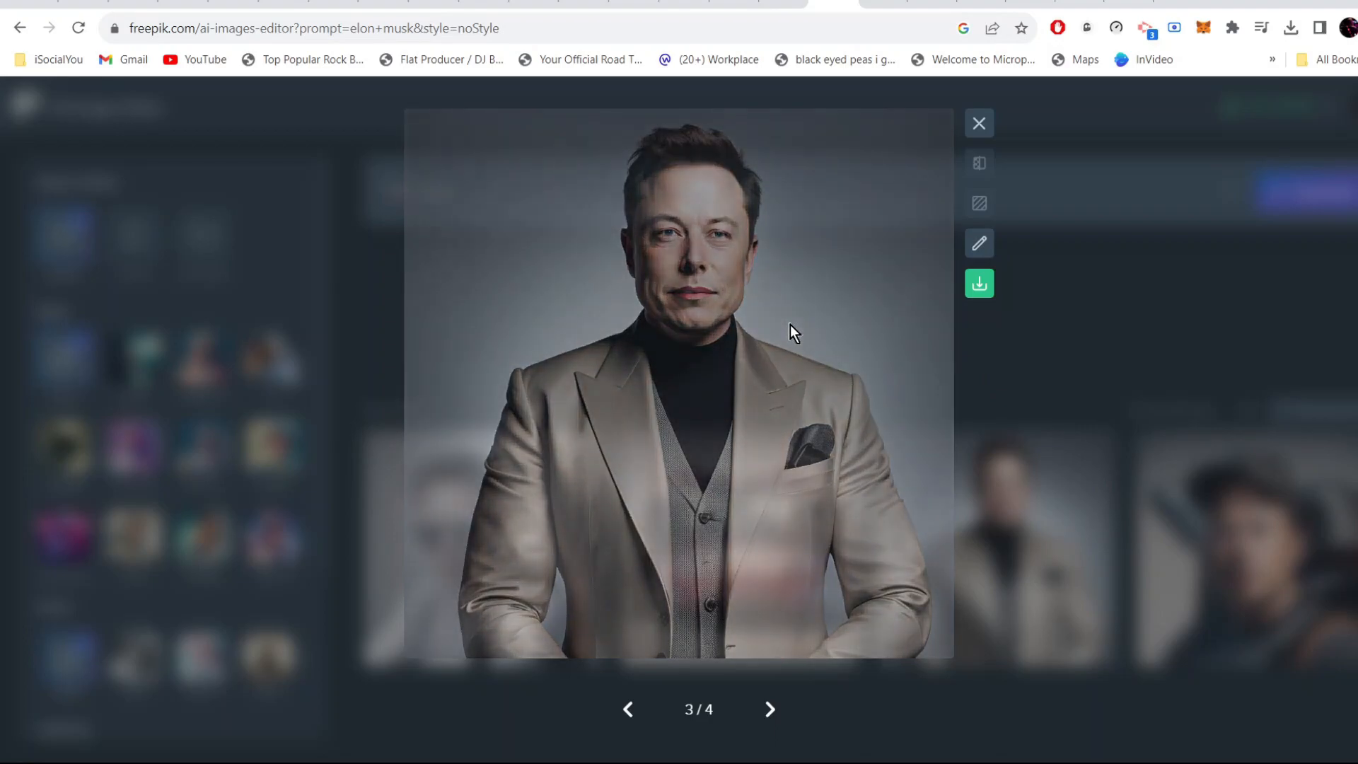
Step: Switch to remove.bg, upload the downloaded Elon Musk portrait, and download the version with its background removed
click(931, 4)
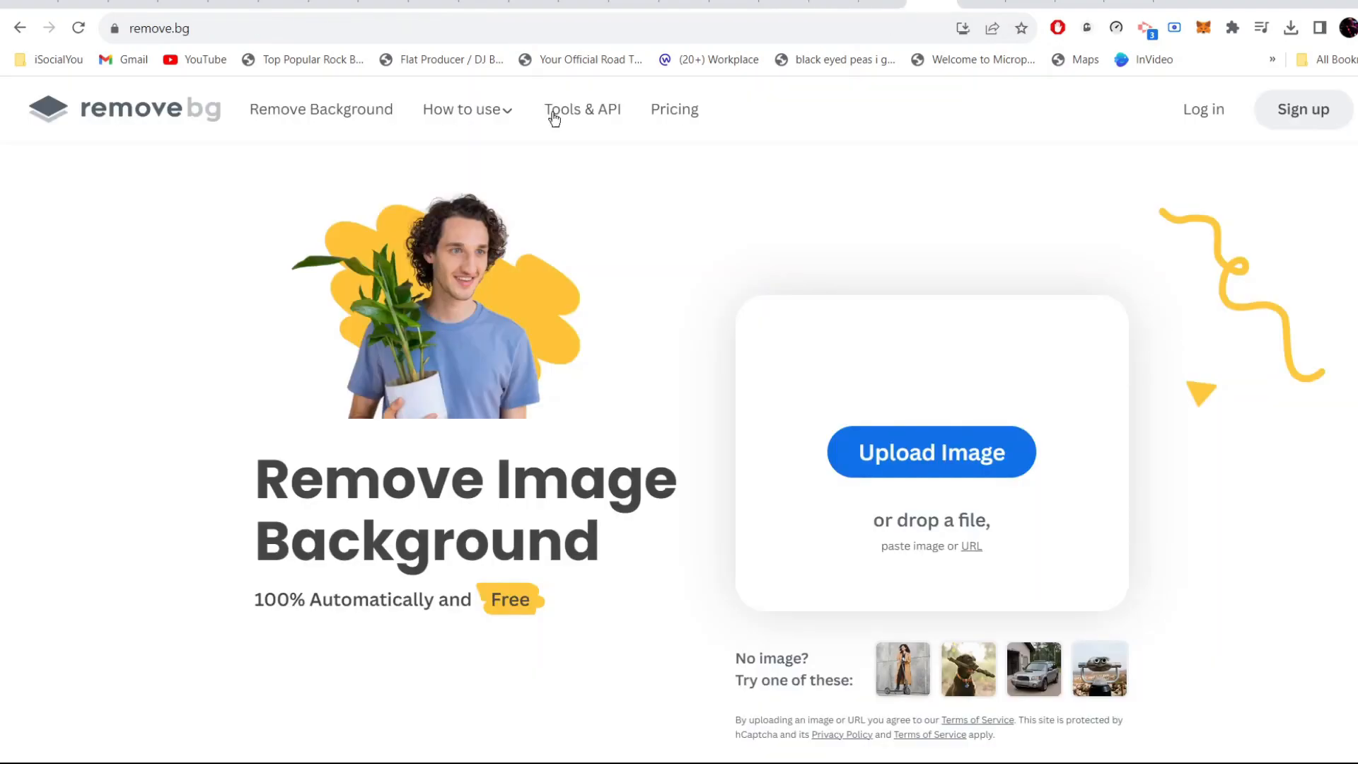
click(931, 452)
click(358, 365)
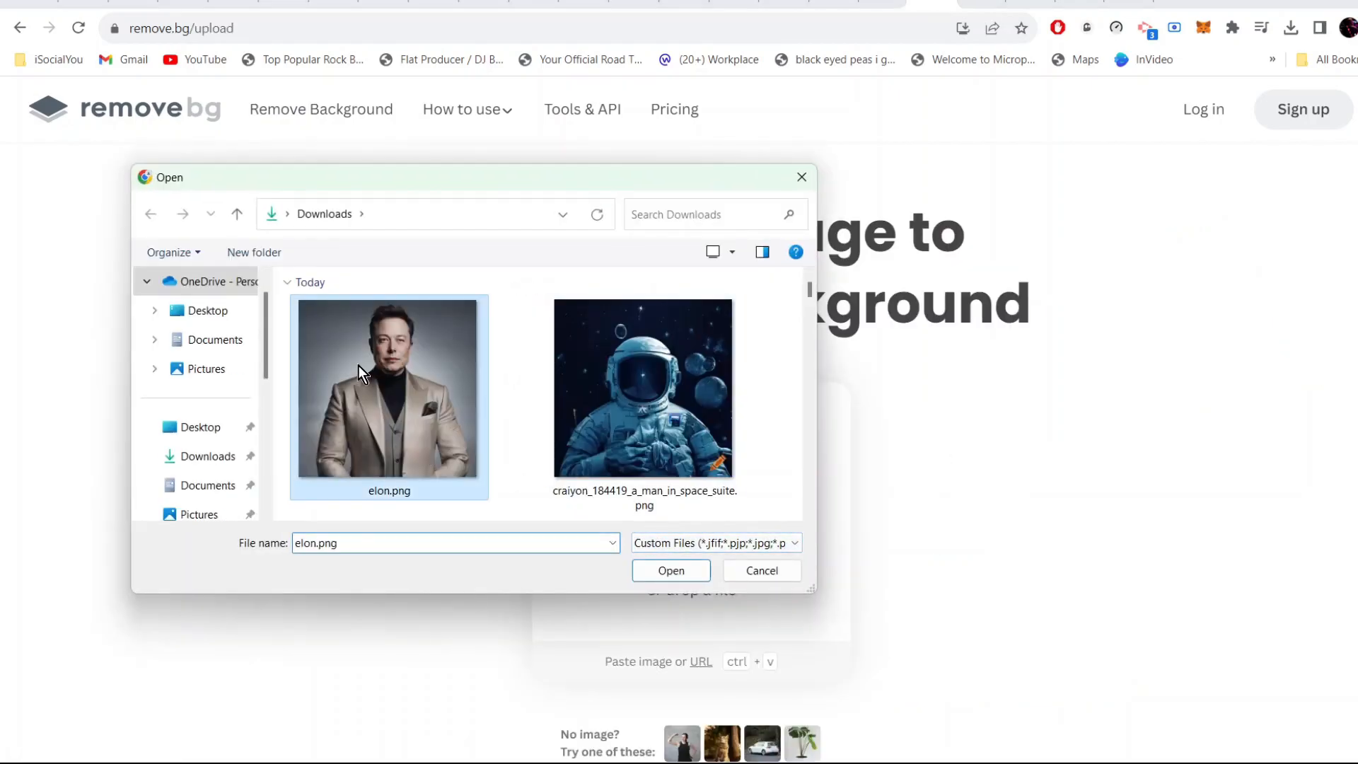
click(700, 571)
click(988, 309)
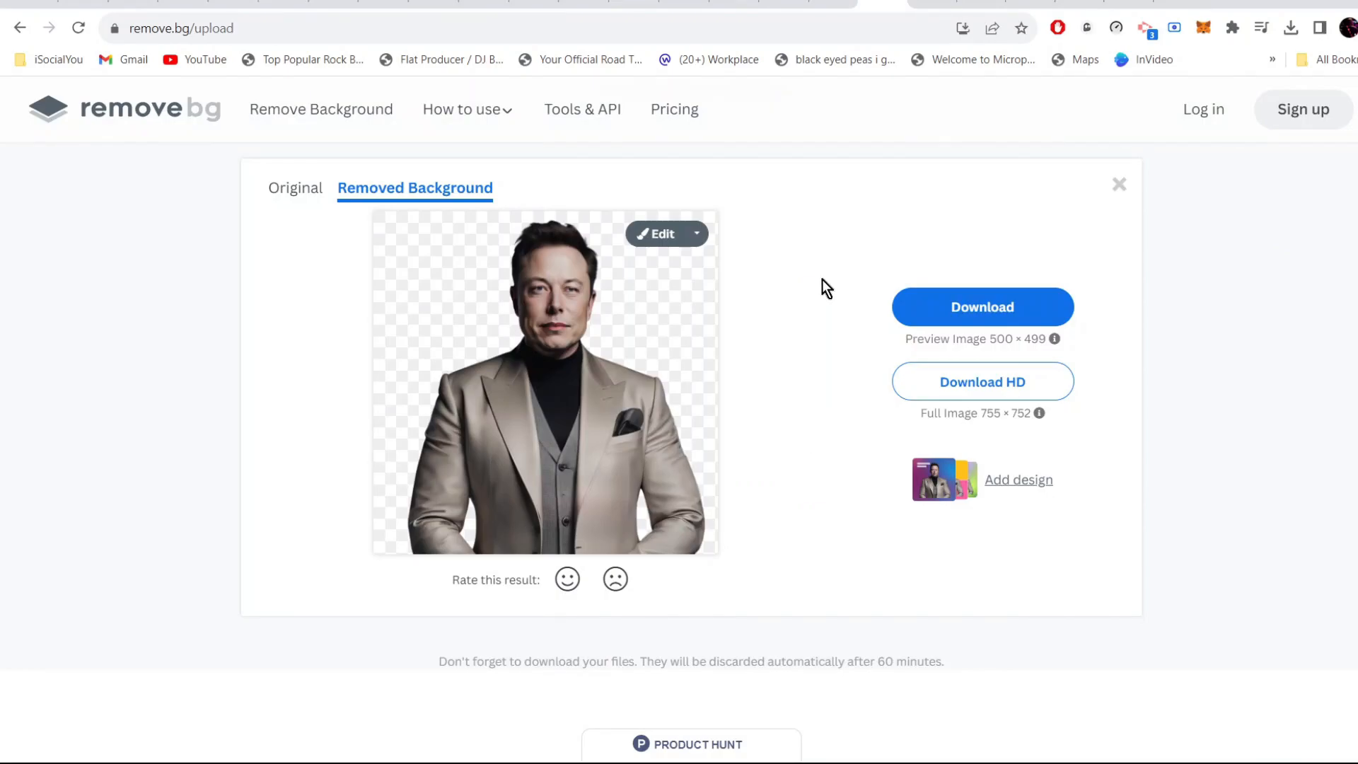
Step: Switch to Murf AI, create a voiceover project, and set the text block's voice to Ethan (M)
click(931, 5)
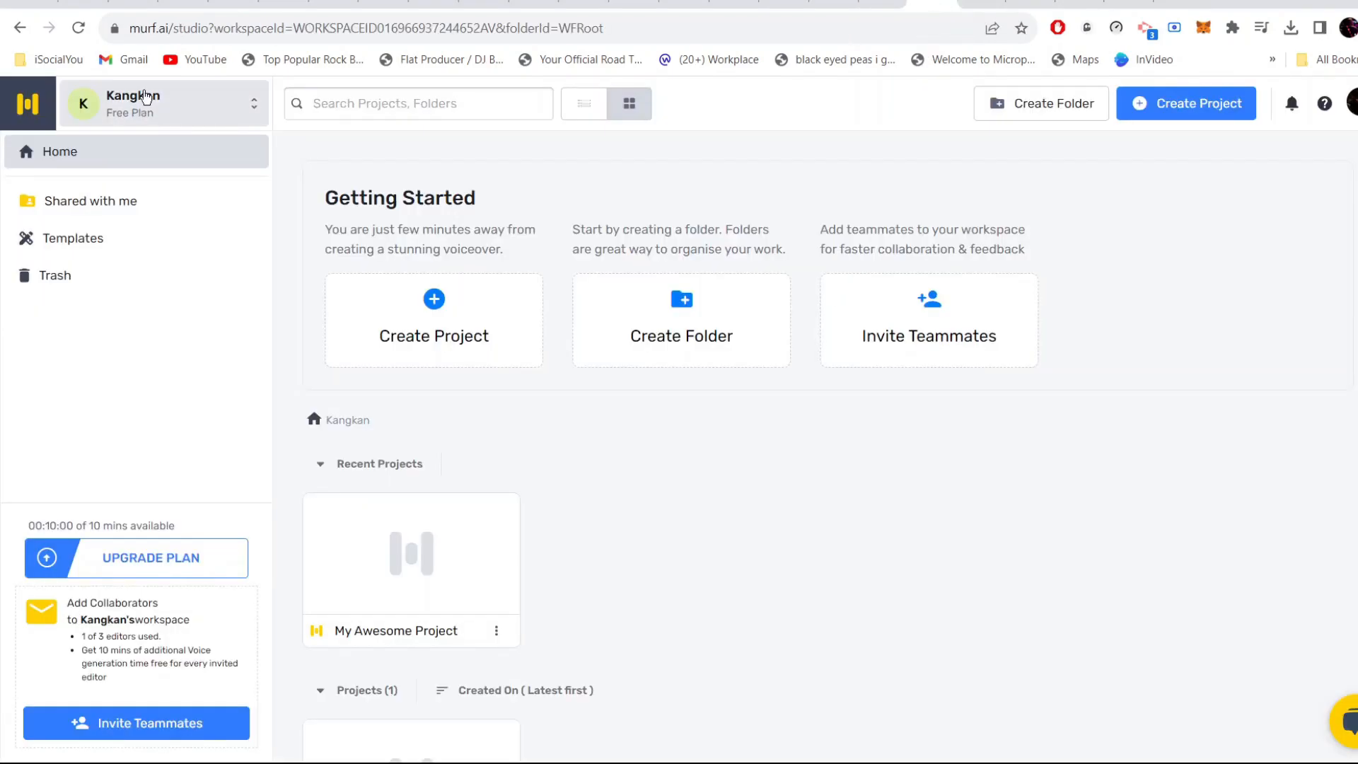
click(446, 309)
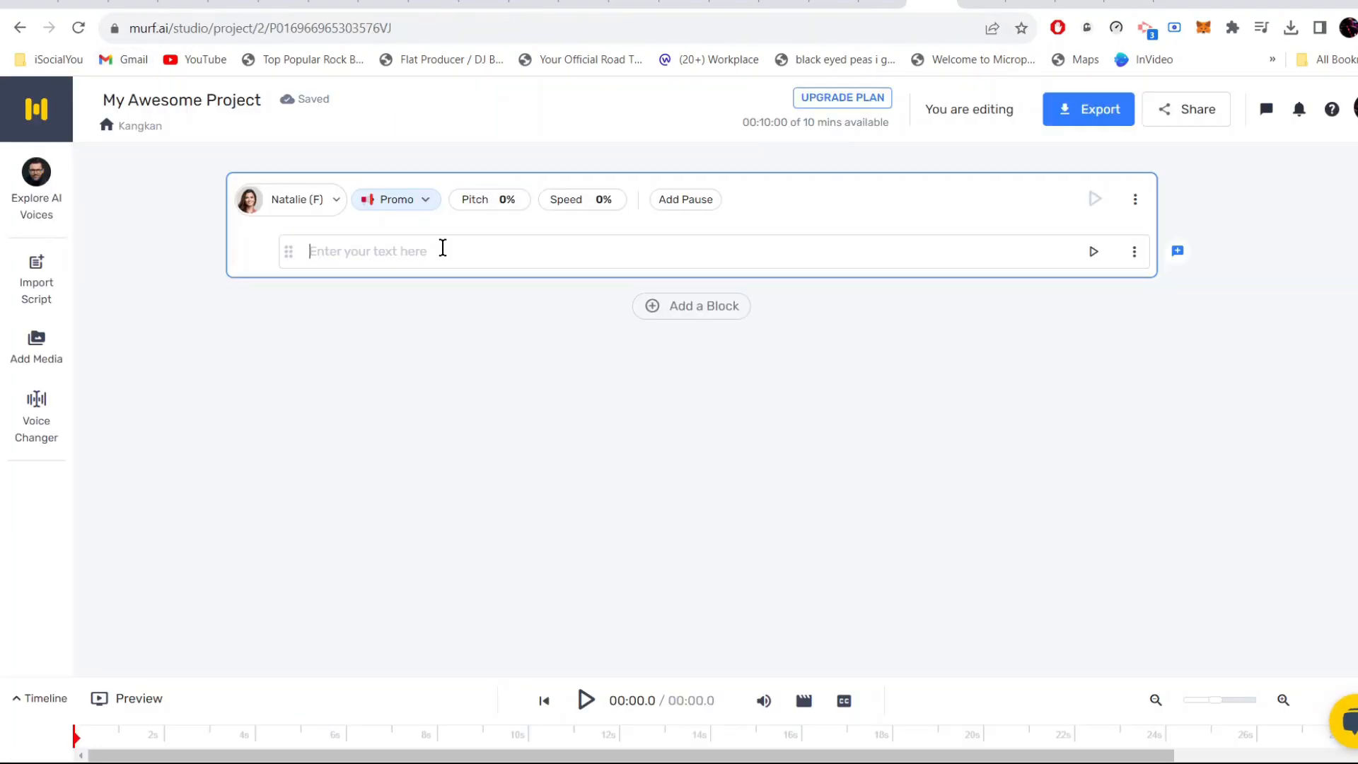
click(315, 201)
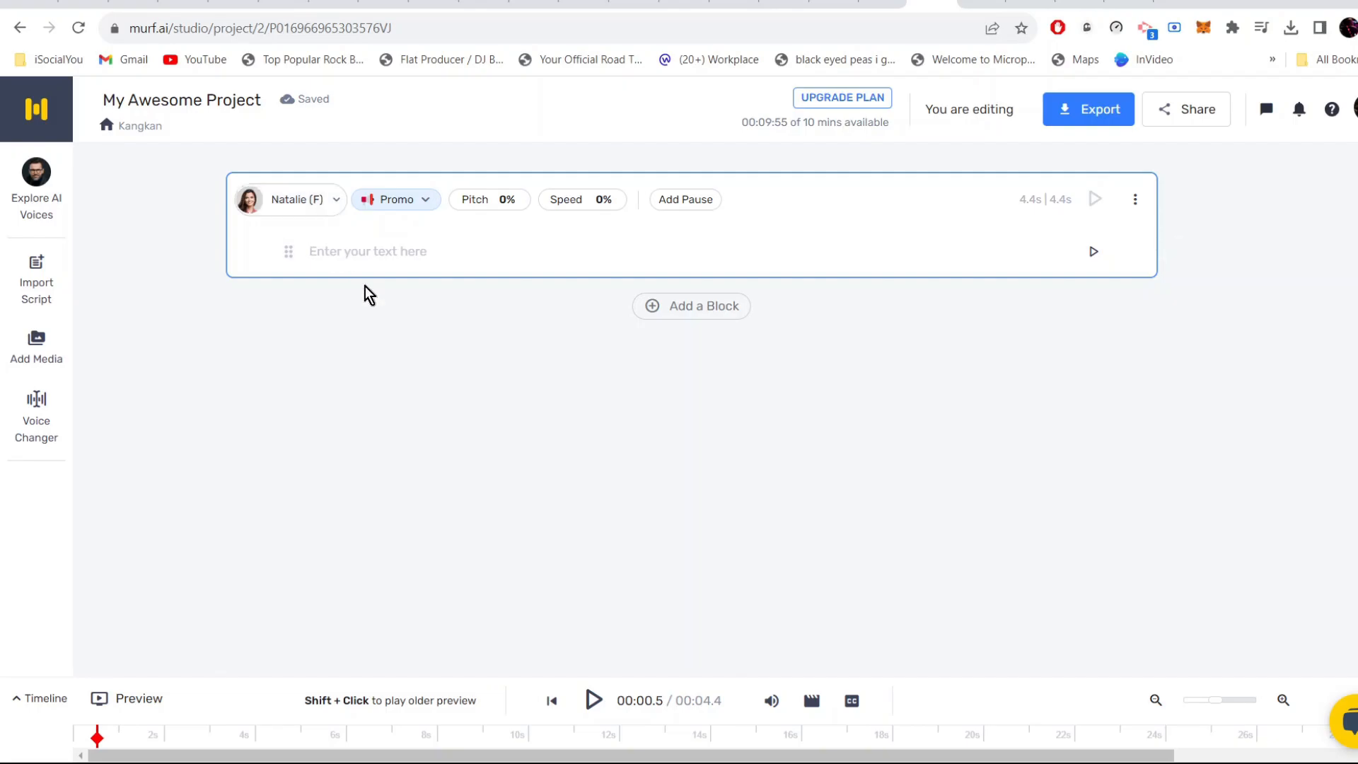
scroll(945, 464, down, 8)
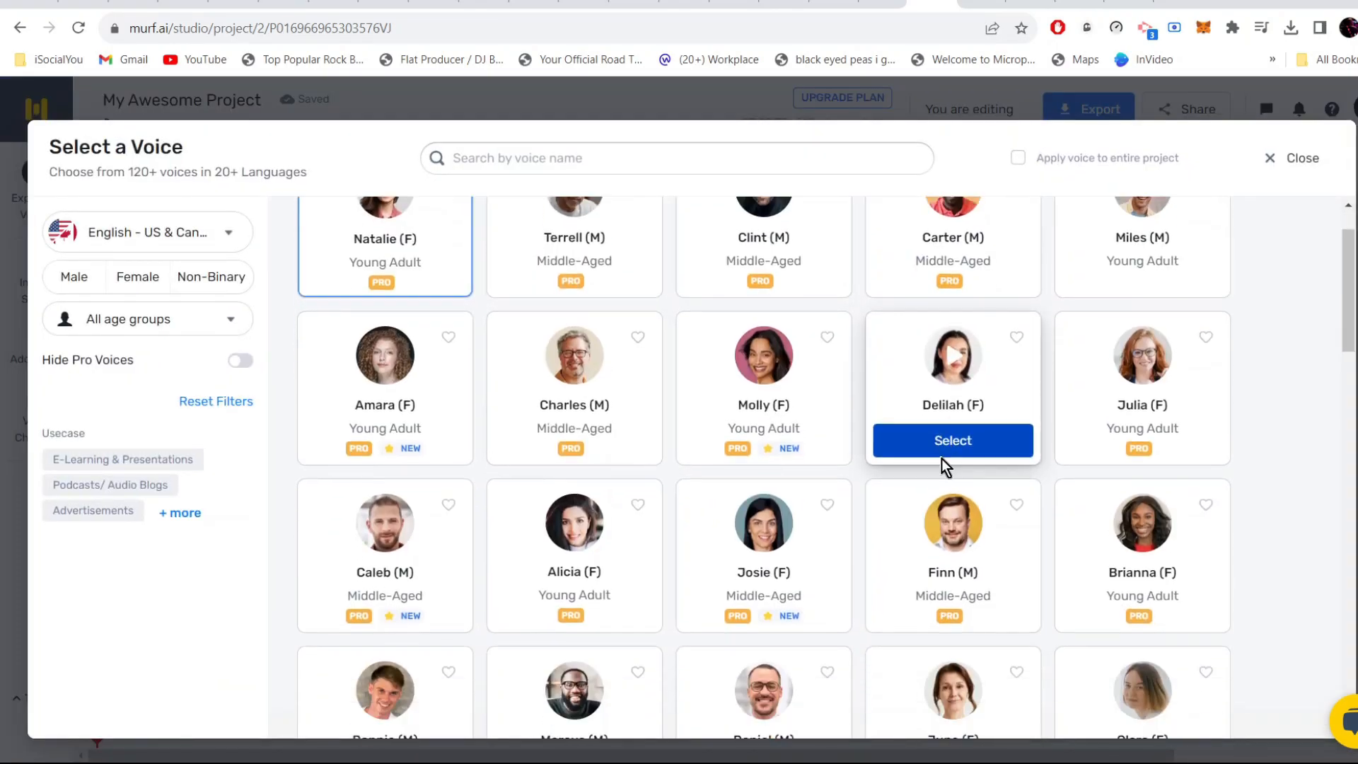
scroll(814, 460, down, 3)
scroll(799, 509, down, 4)
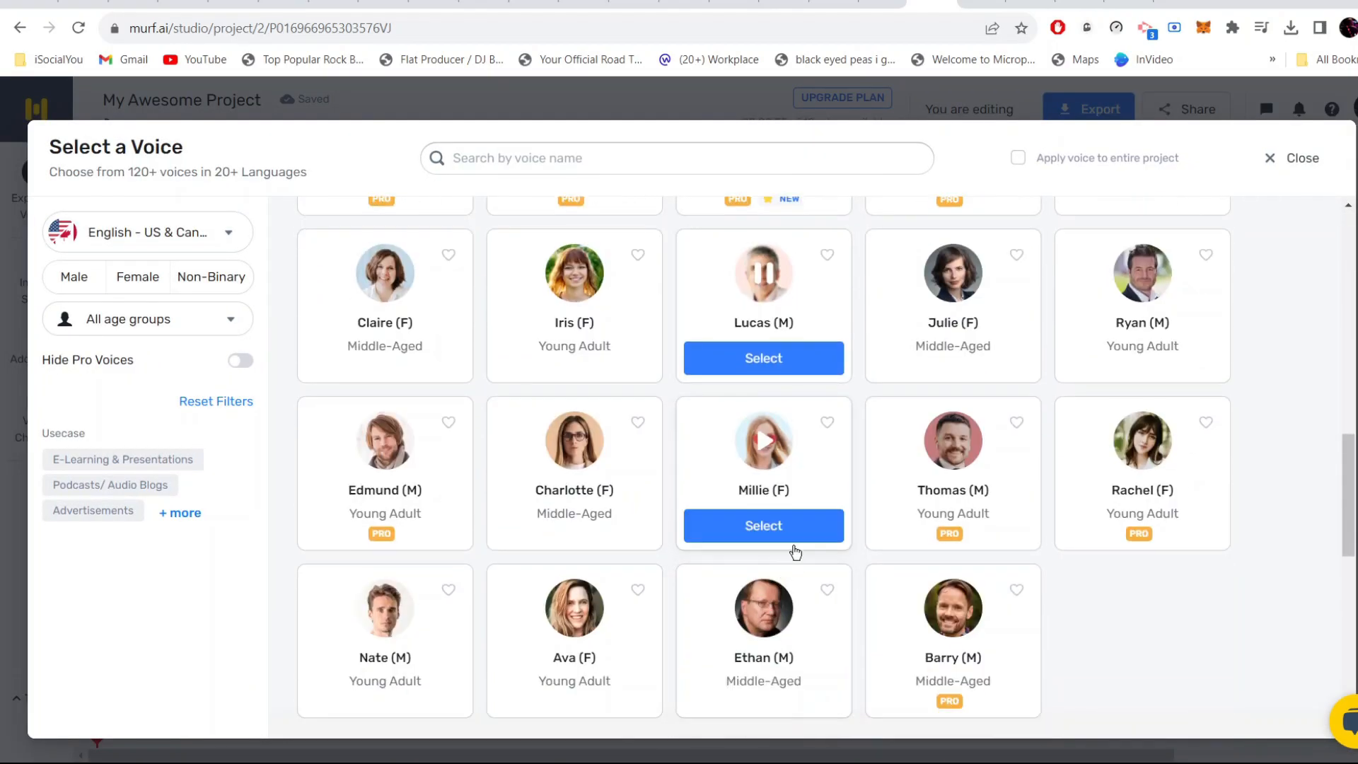
scroll(825, 606, down, 3)
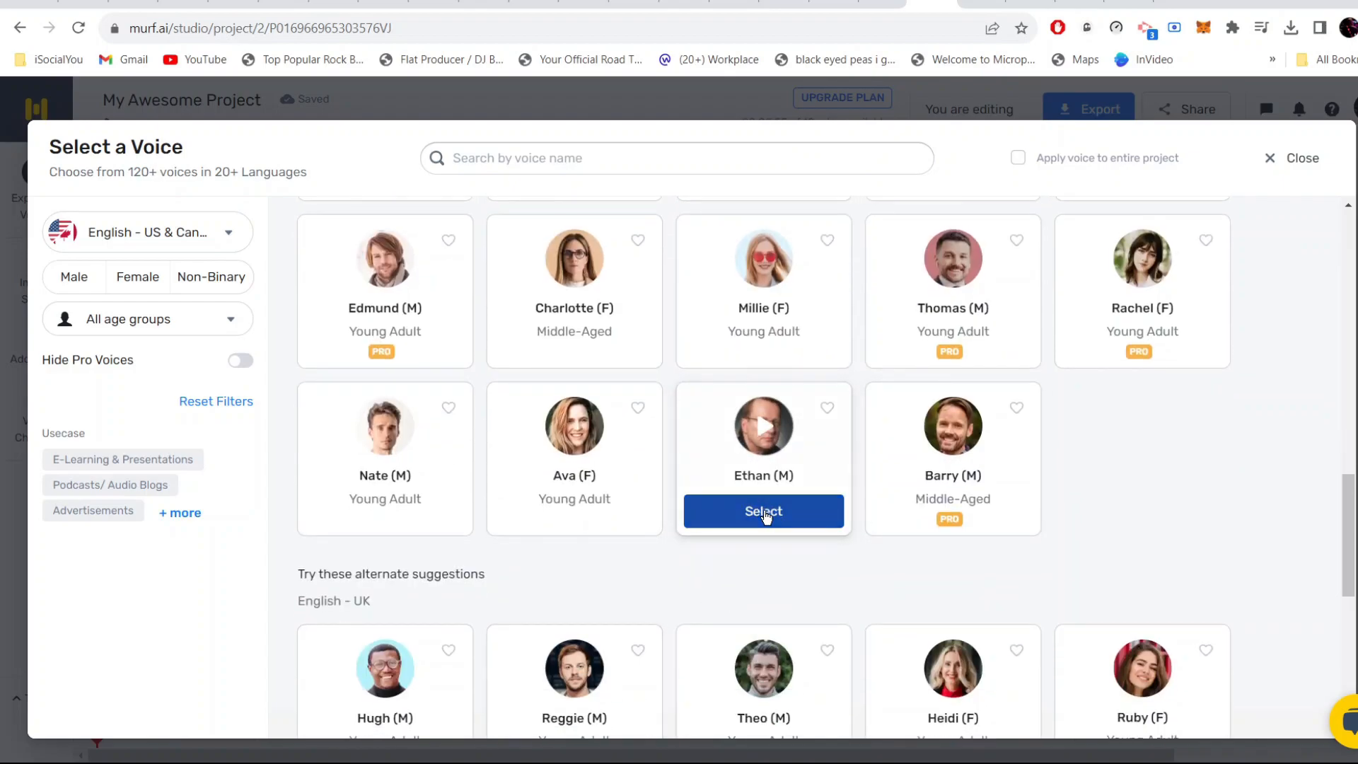
click(764, 512)
Step: Set the speed to -22% and generate audio for "When something is important enough, you do it even if the odds are not in your favor."
drag(482, 256, 428, 295)
click(409, 253)
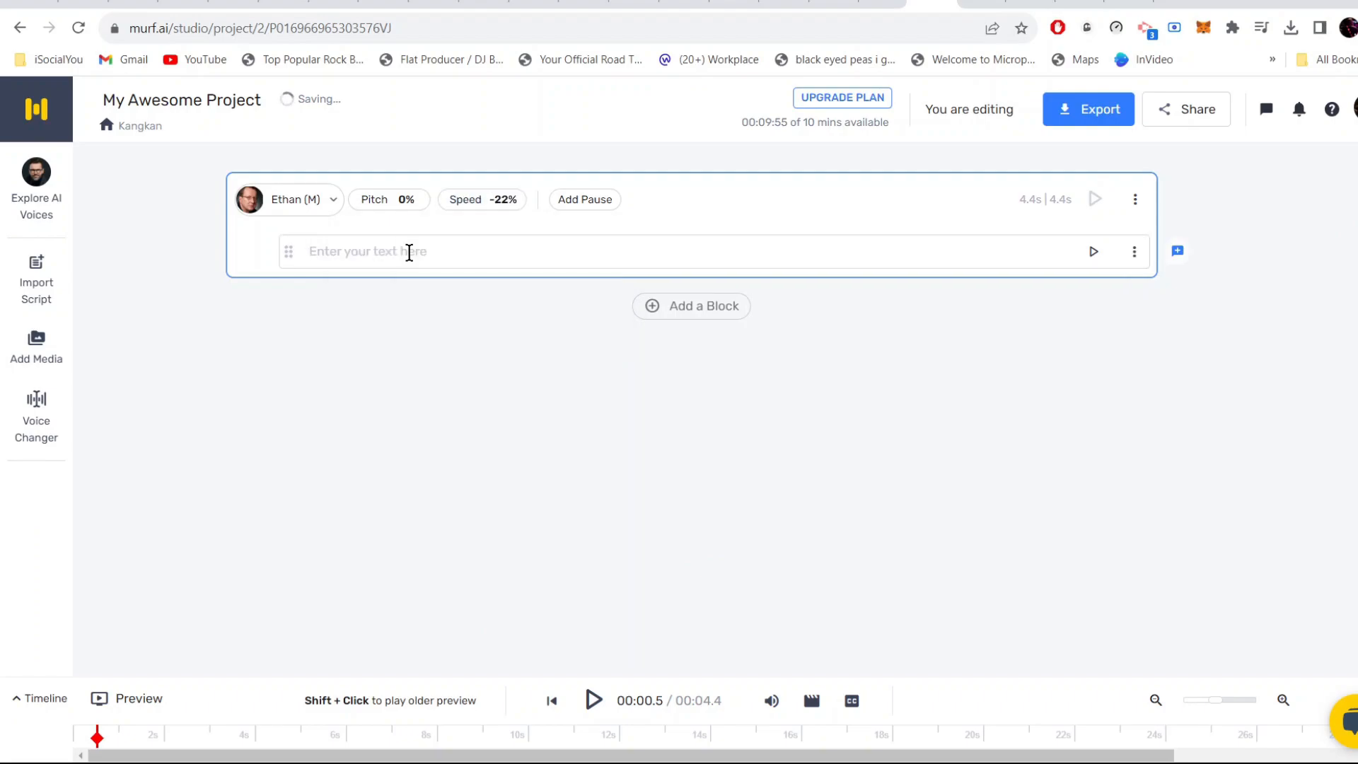
text(When something is important enough, you do it even if the odds are not in your favor.)
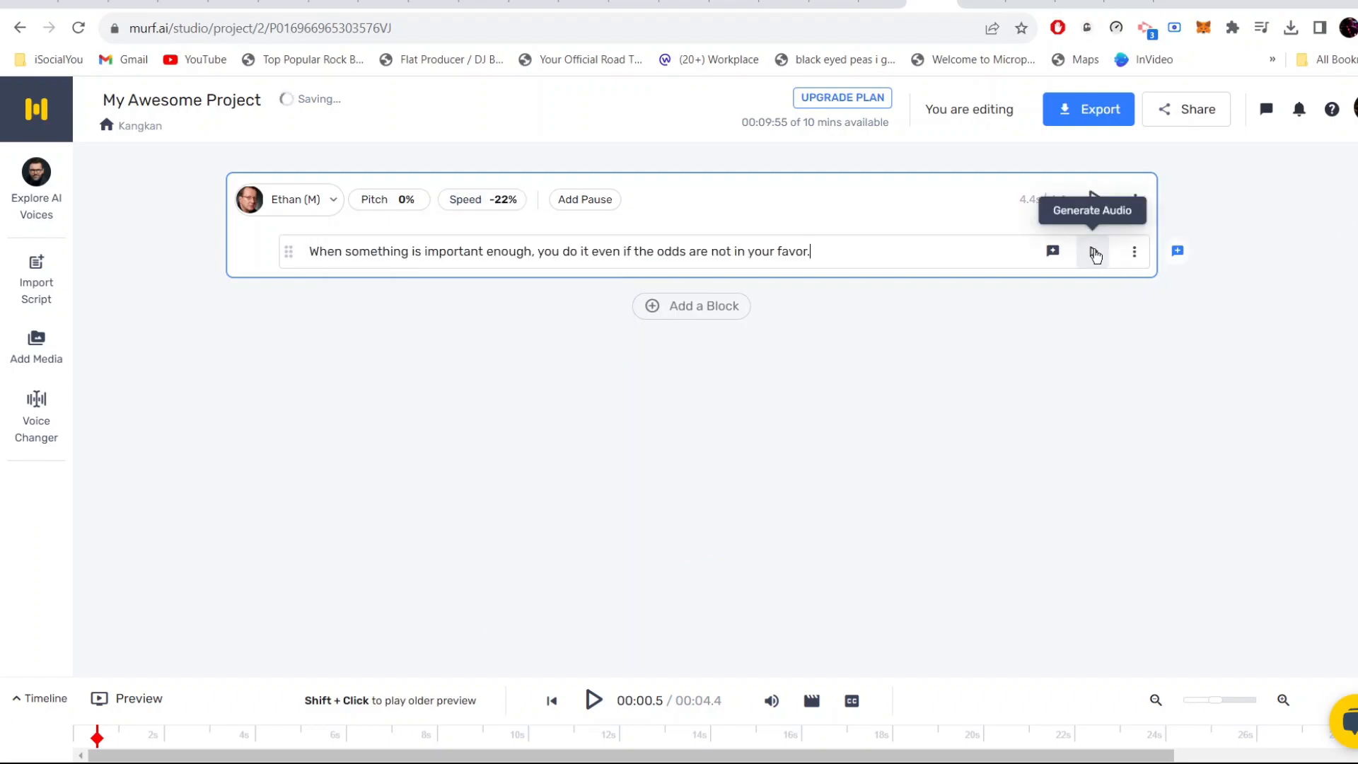
click(1095, 255)
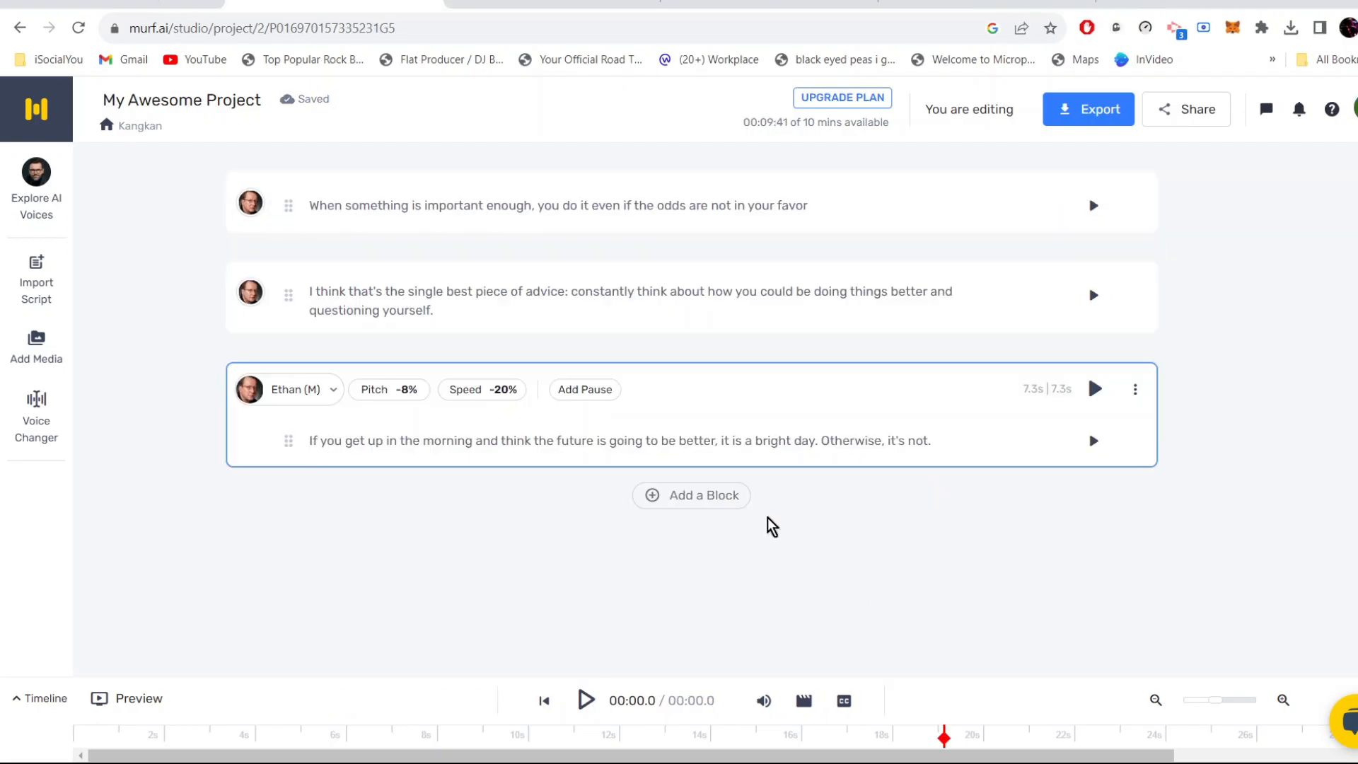
Step: In the Canva design, add the uploaded Elon Musk cutout and enlarge it to fill the page height on the right half
mouse_move(822, 346)
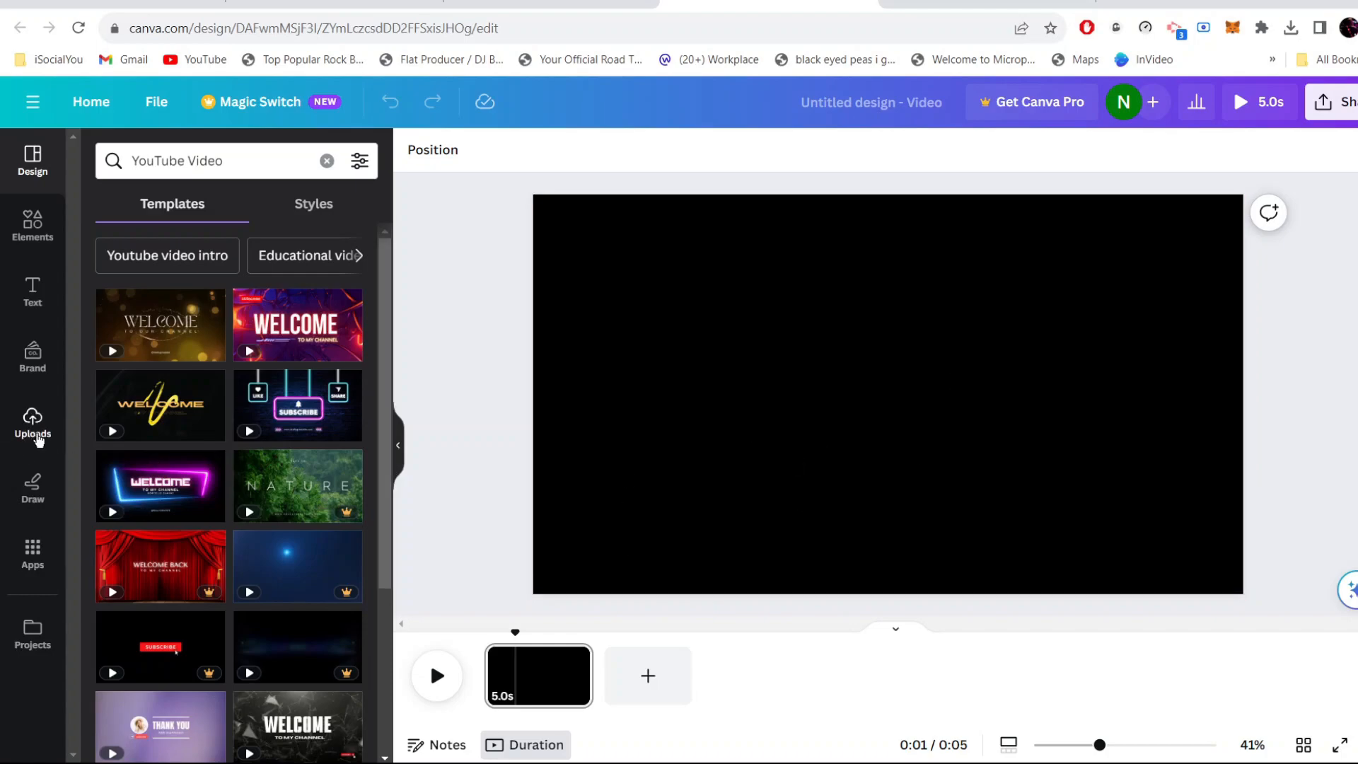
click(32, 424)
click(108, 301)
drag(117, 290, 996, 355)
drag(943, 319, 791, 247)
drag(1170, 542, 1221, 593)
drag(835, 209, 819, 193)
drag(1040, 395, 1053, 397)
click(1282, 410)
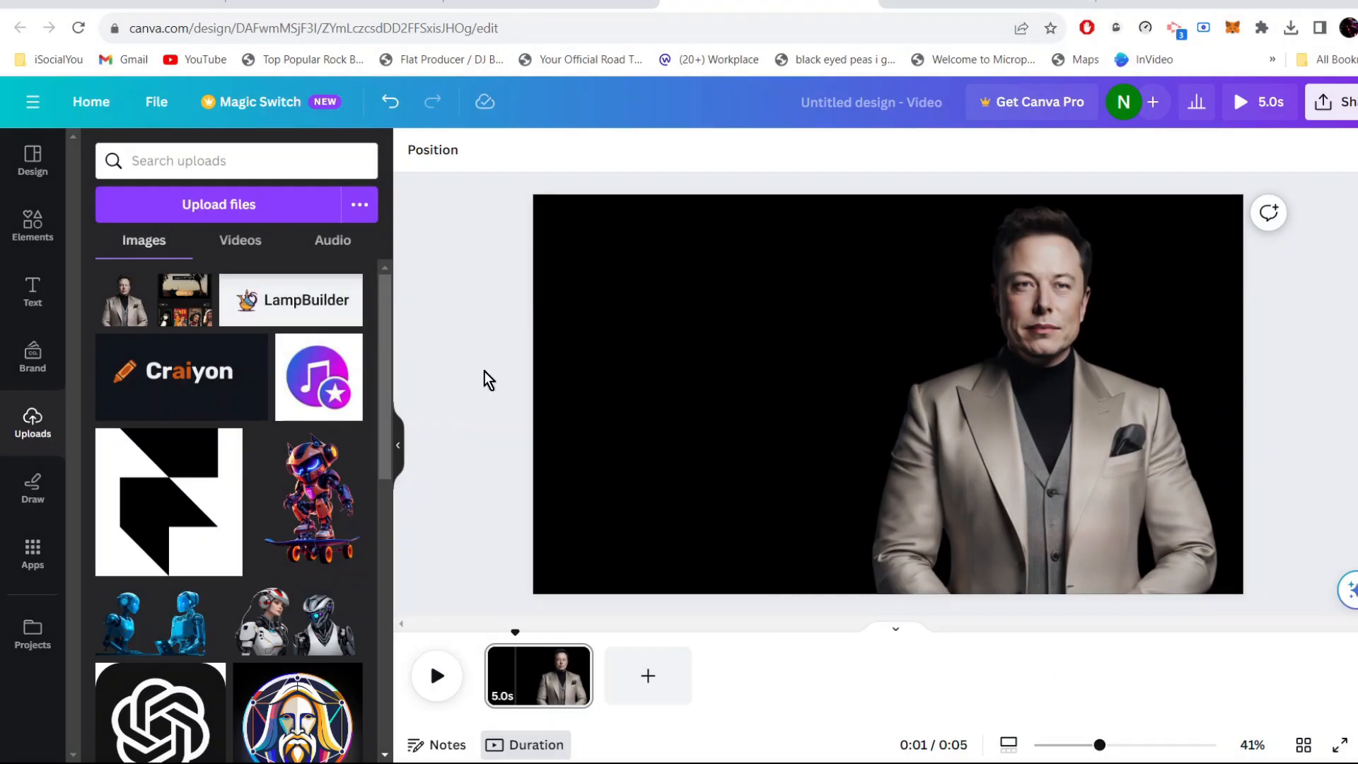
Step: Add a text box reading "When something is important enough, you do it even if the odds are not in your favor", broken after "enough,"
click(33, 290)
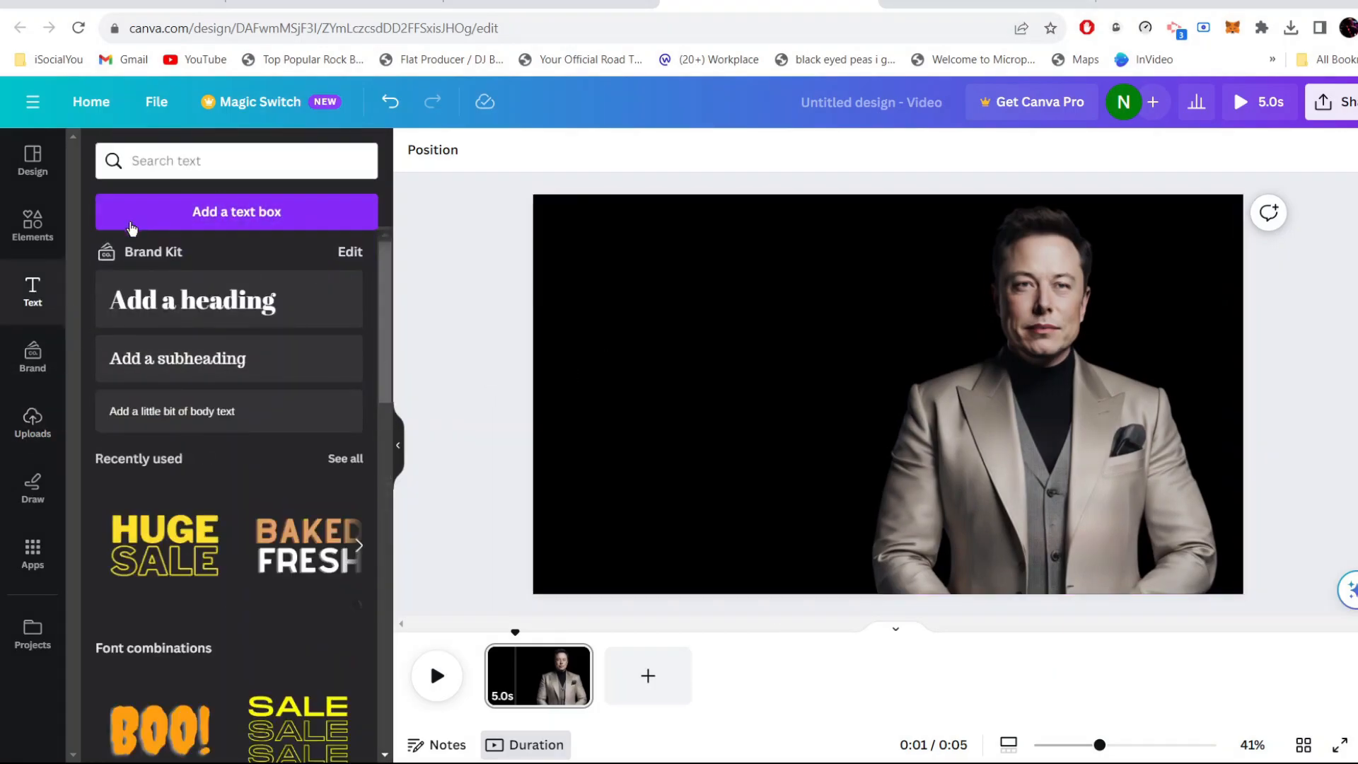
click(129, 216)
text(When something is important enough, you do it even if the odds are not in your favor)
drag(847, 384, 812, 297)
click(835, 309)
key(Return)
Step: Shrink the quote text to about size 37.7, place it in the page's upper left, and shift the portrait slightly right
drag(1000, 341, 961, 316)
drag(775, 267, 758, 257)
drag(1004, 339, 1024, 340)
click(660, 303)
click(669, 272)
triple_click(669, 272)
click(677, 190)
click(676, 273)
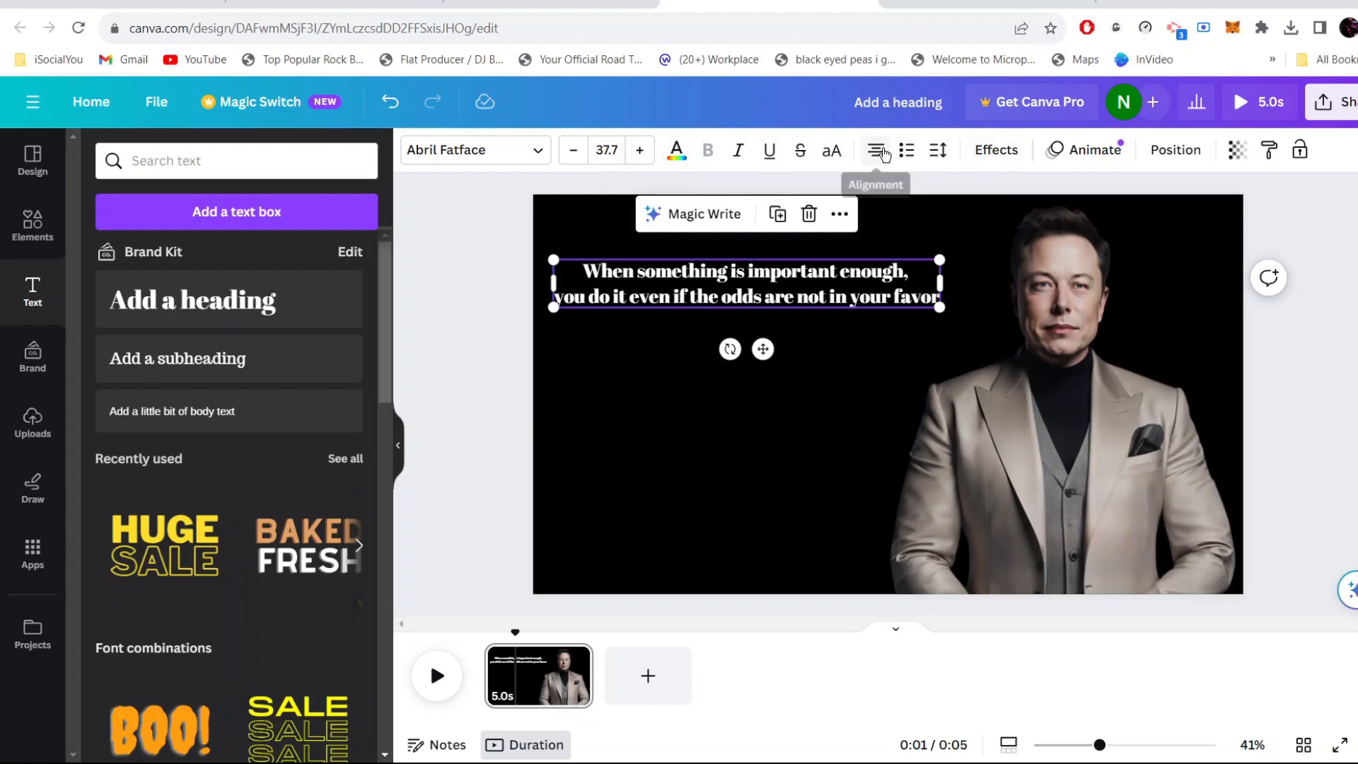
Step: Try several fonts on the white quote text and set it to Alice
click(487, 155)
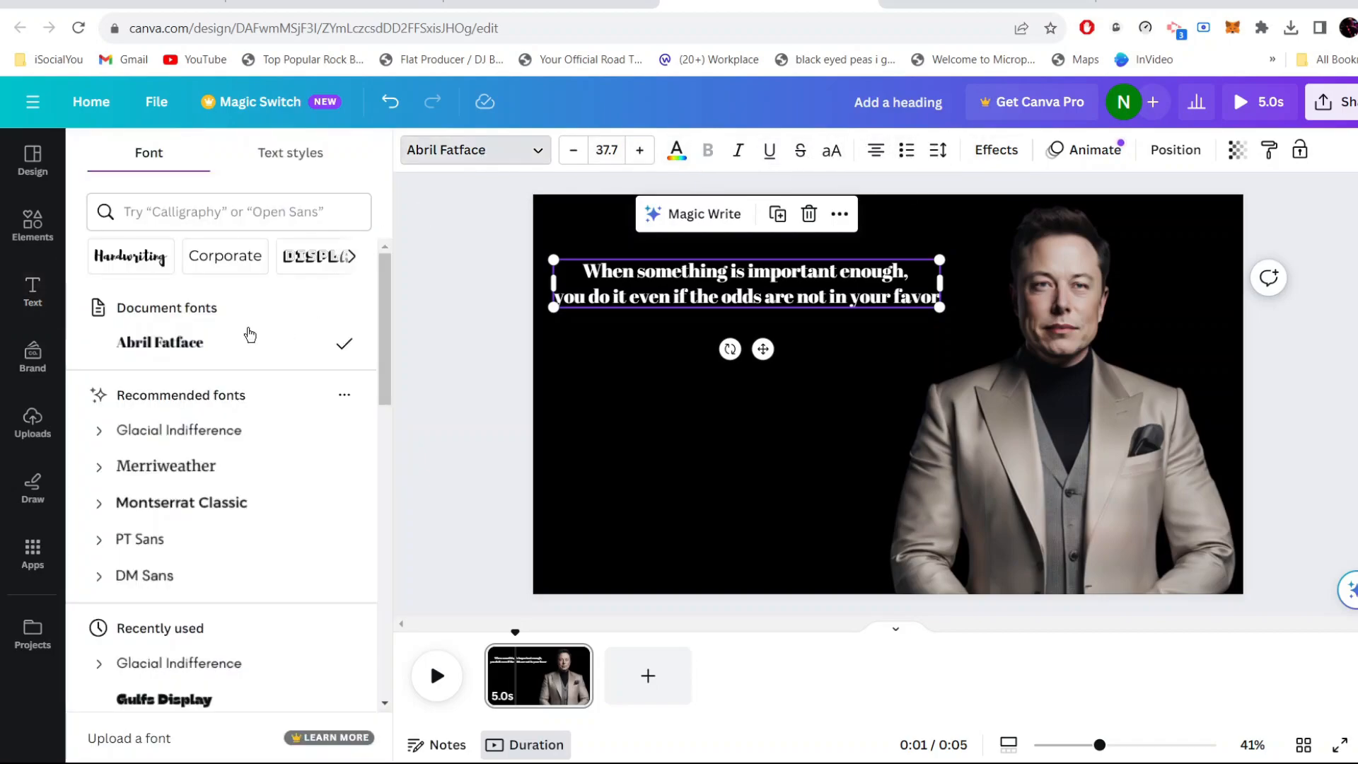
click(197, 504)
scroll(230, 479, down, 5)
click(205, 486)
scroll(184, 422, up, 5)
click(182, 437)
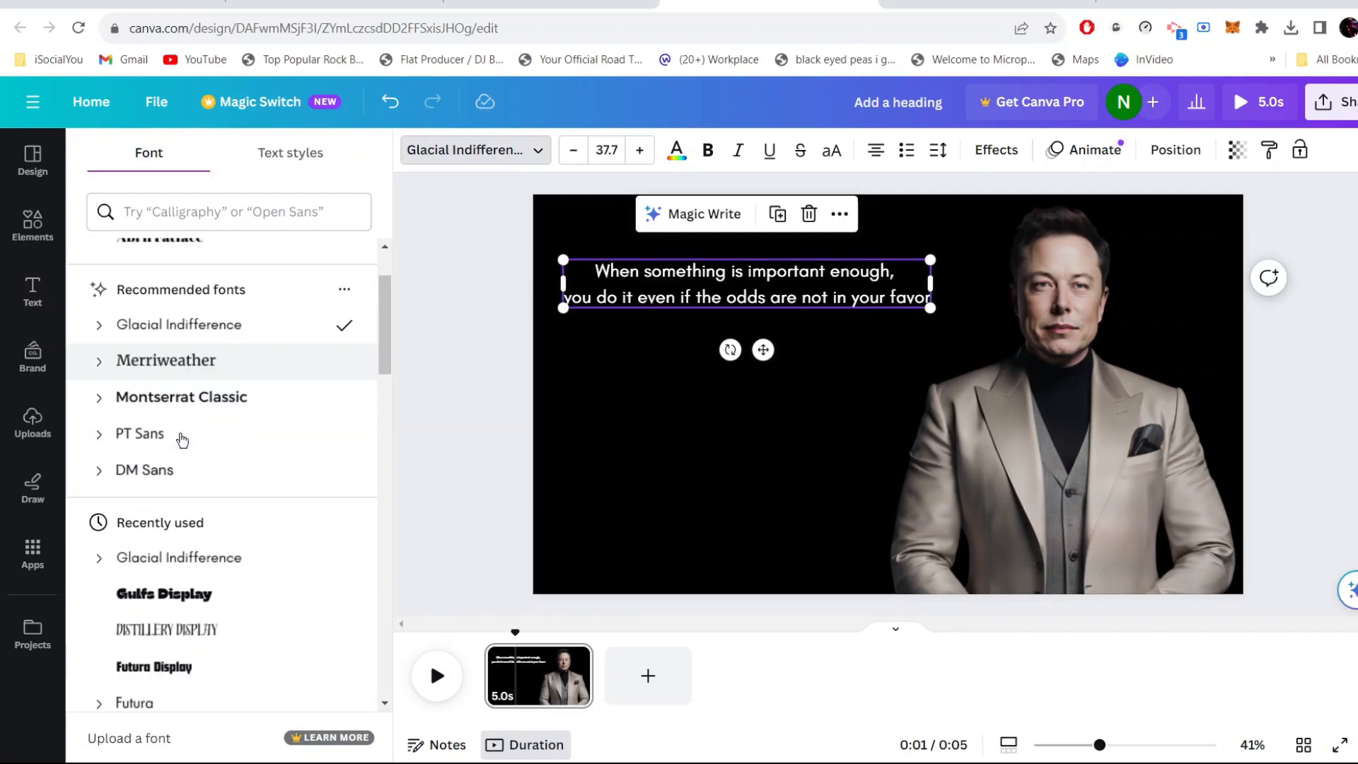
scroll(181, 436, down, 6)
click(167, 288)
scroll(167, 288, down, 4)
click(141, 437)
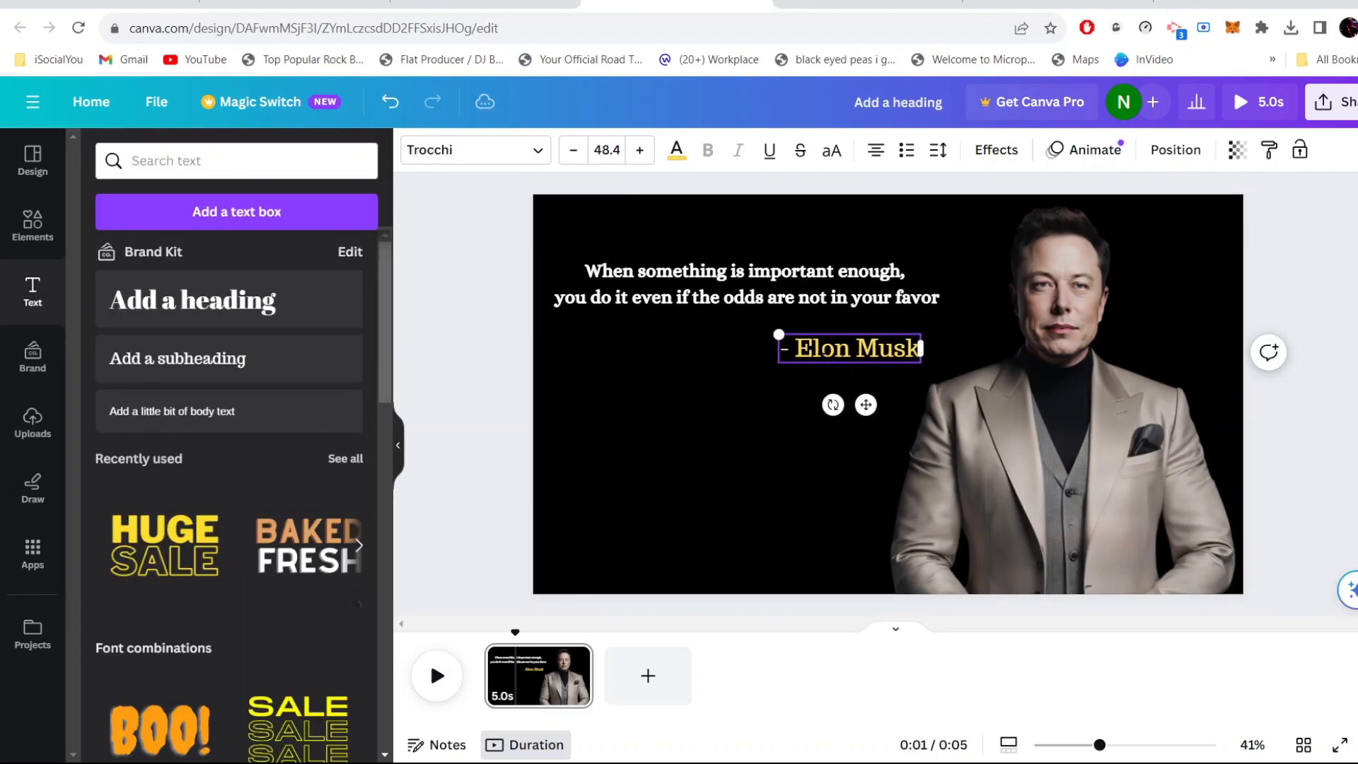
click(700, 412)
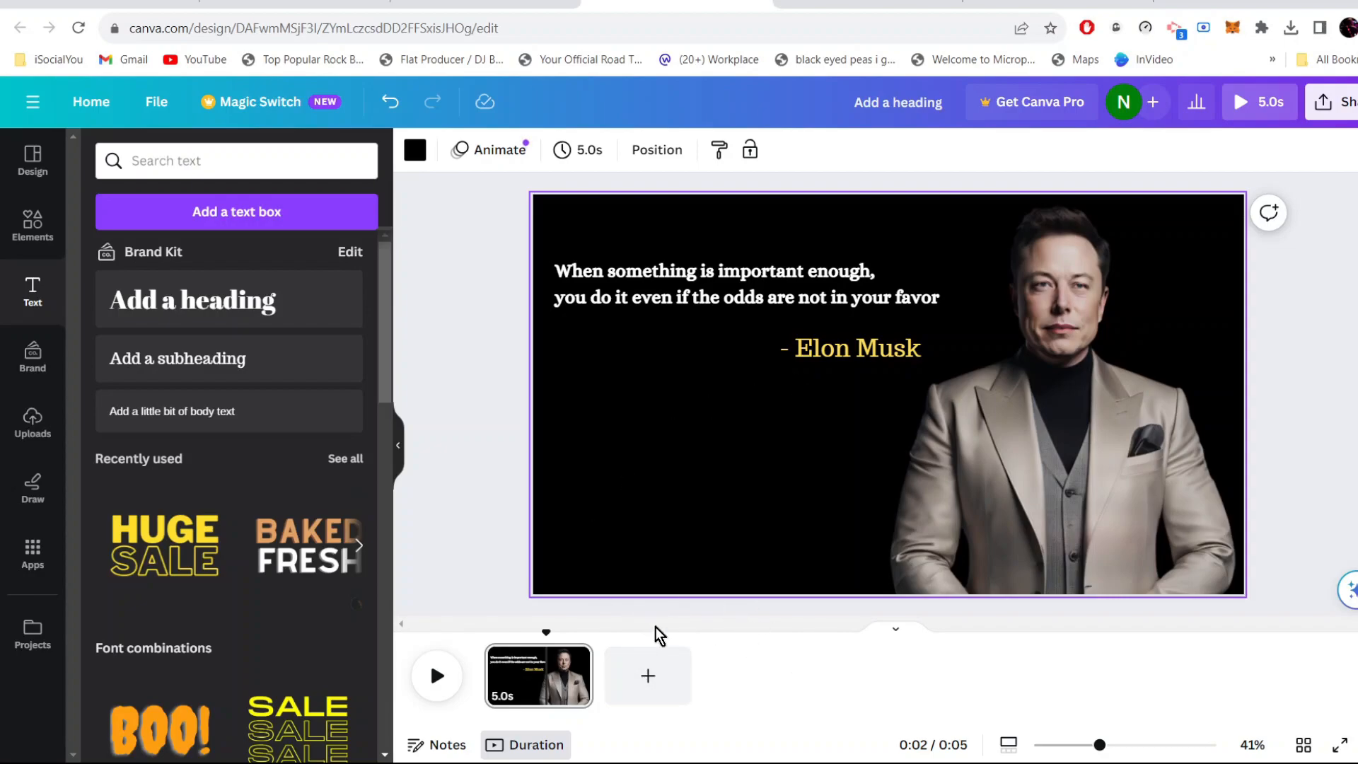
Step: Add the uploaded voiceover VO Ellon.mp3 to the timeline under the first page and play it back
click(32, 423)
click(333, 240)
drag(198, 304, 560, 693)
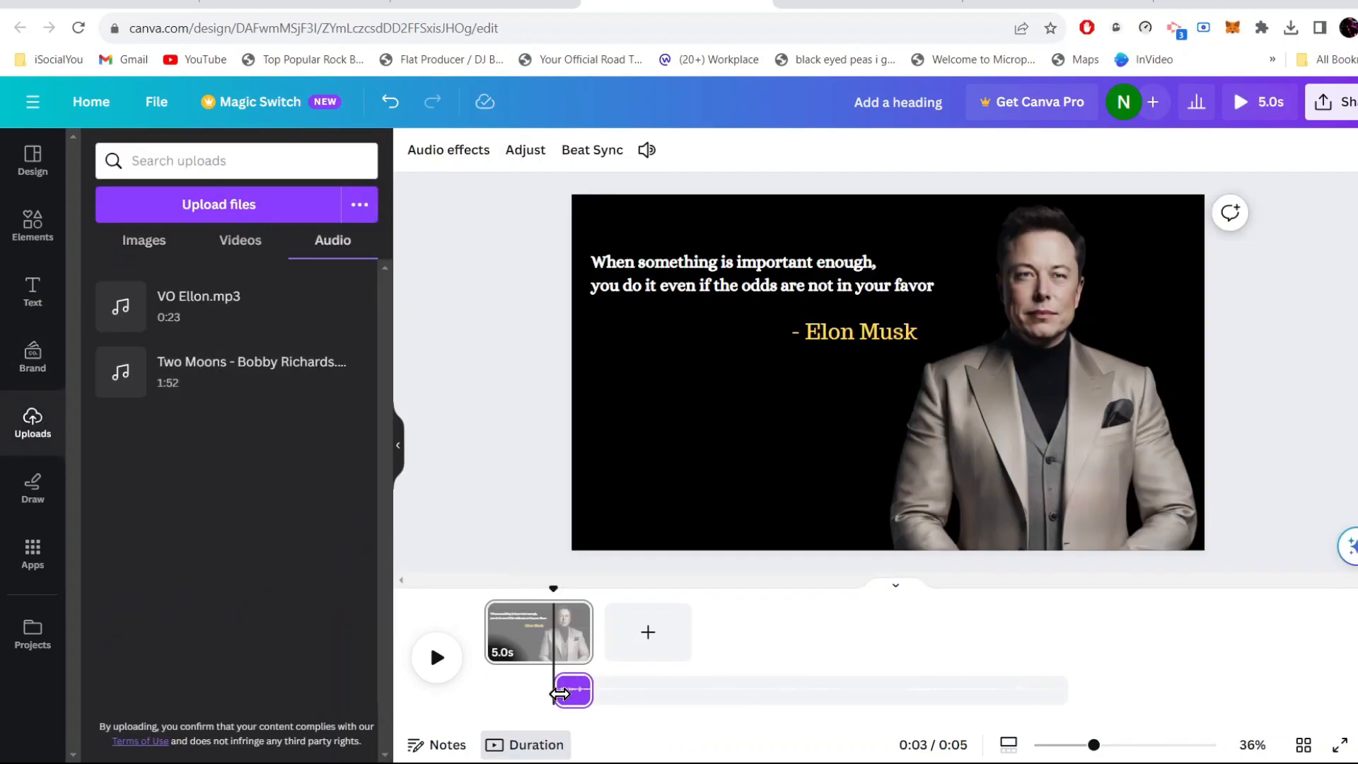
click(436, 657)
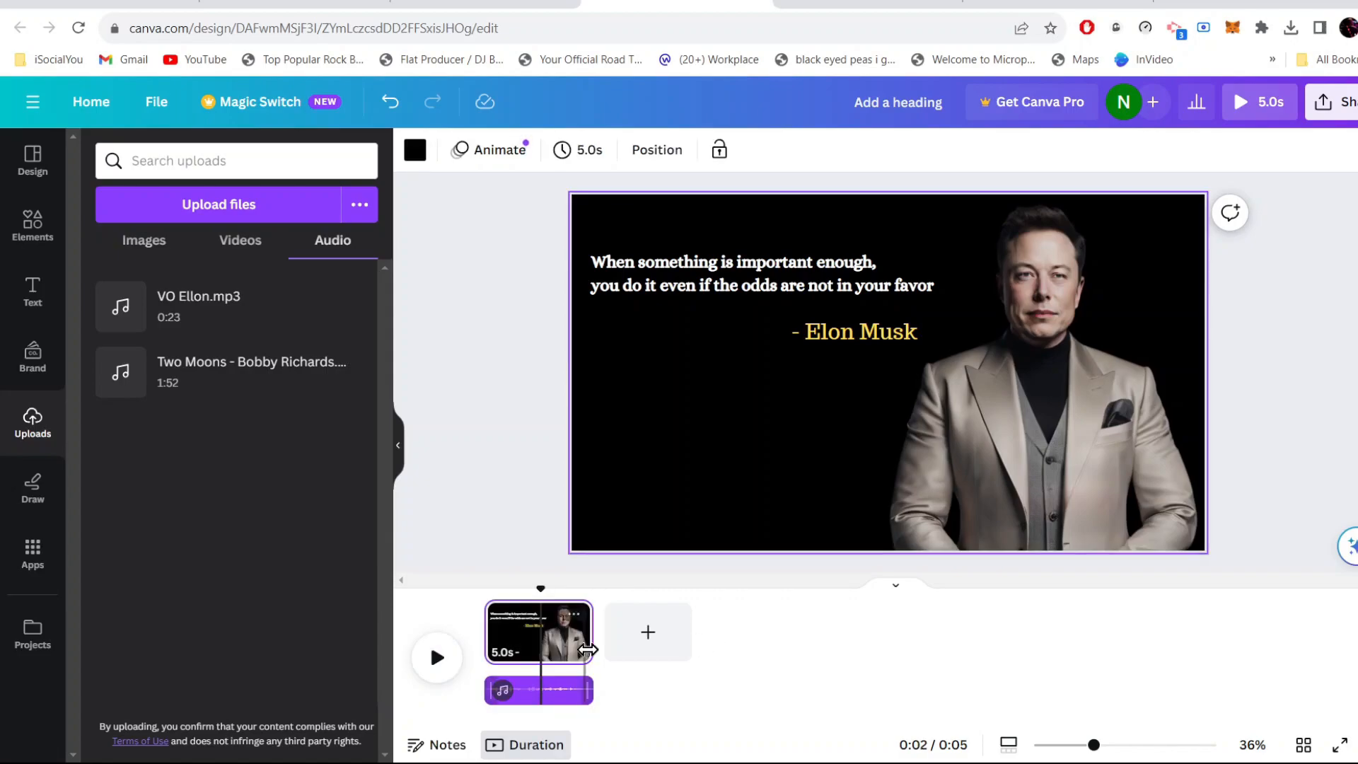
Step: Duplicate the page, retyping its quote: "I think that's the single best piece of advice: constantly think about how you could be doing things better and questioning yourself"
right_click(579, 621)
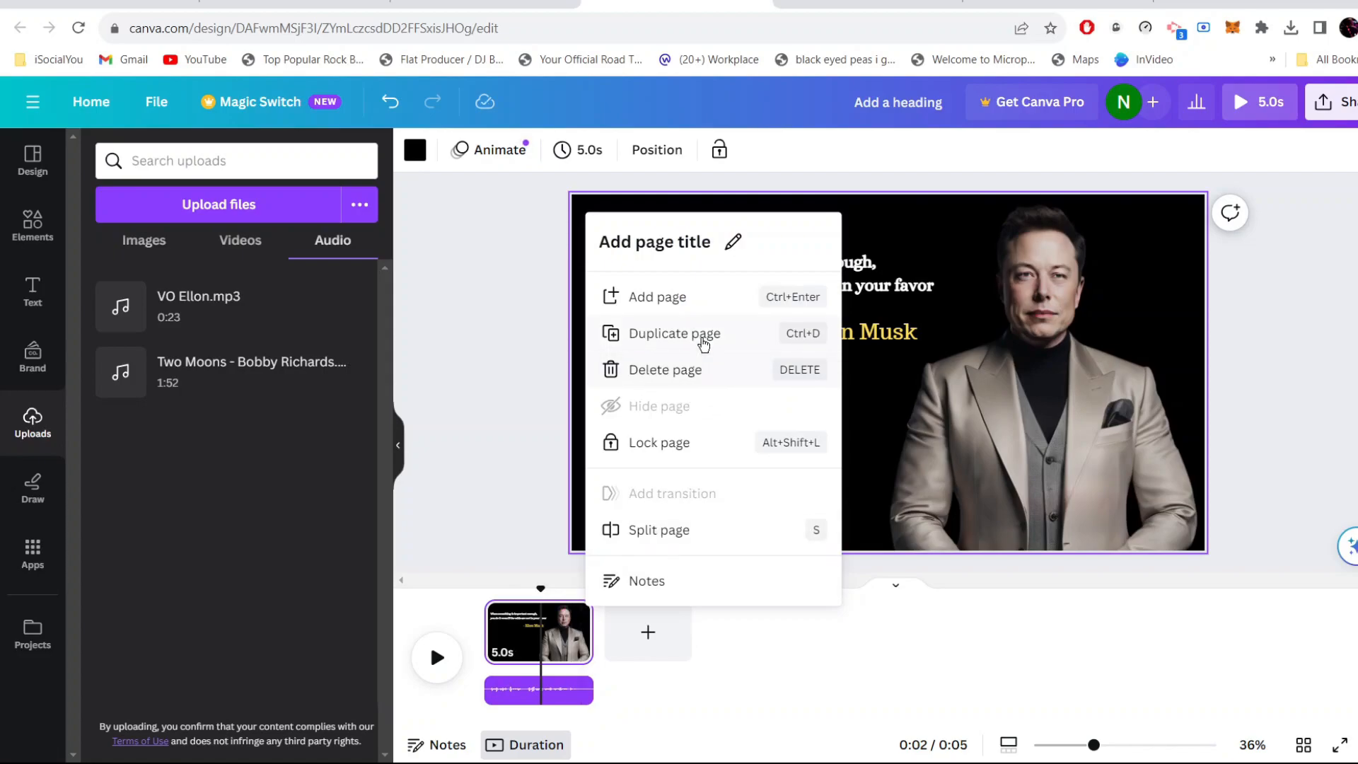
click(703, 338)
click(760, 285)
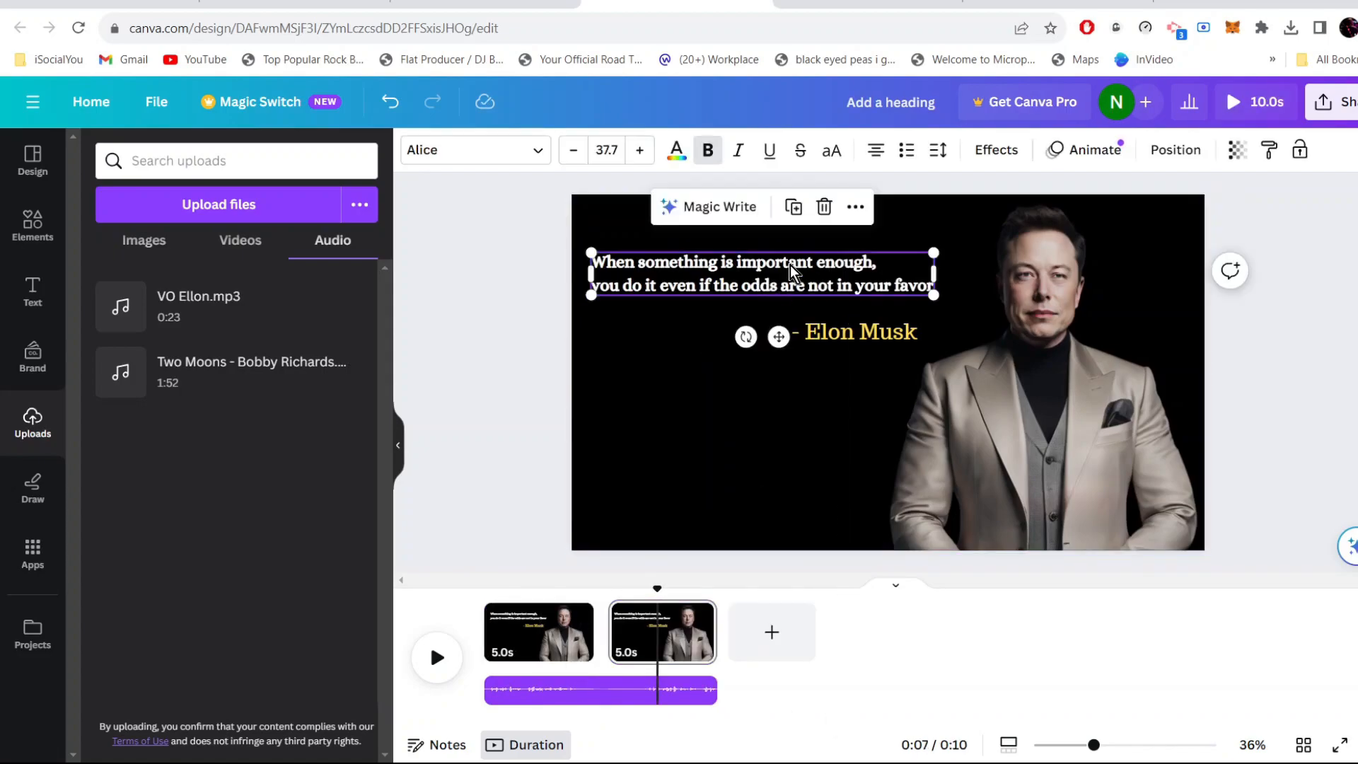
triple_click(789, 263)
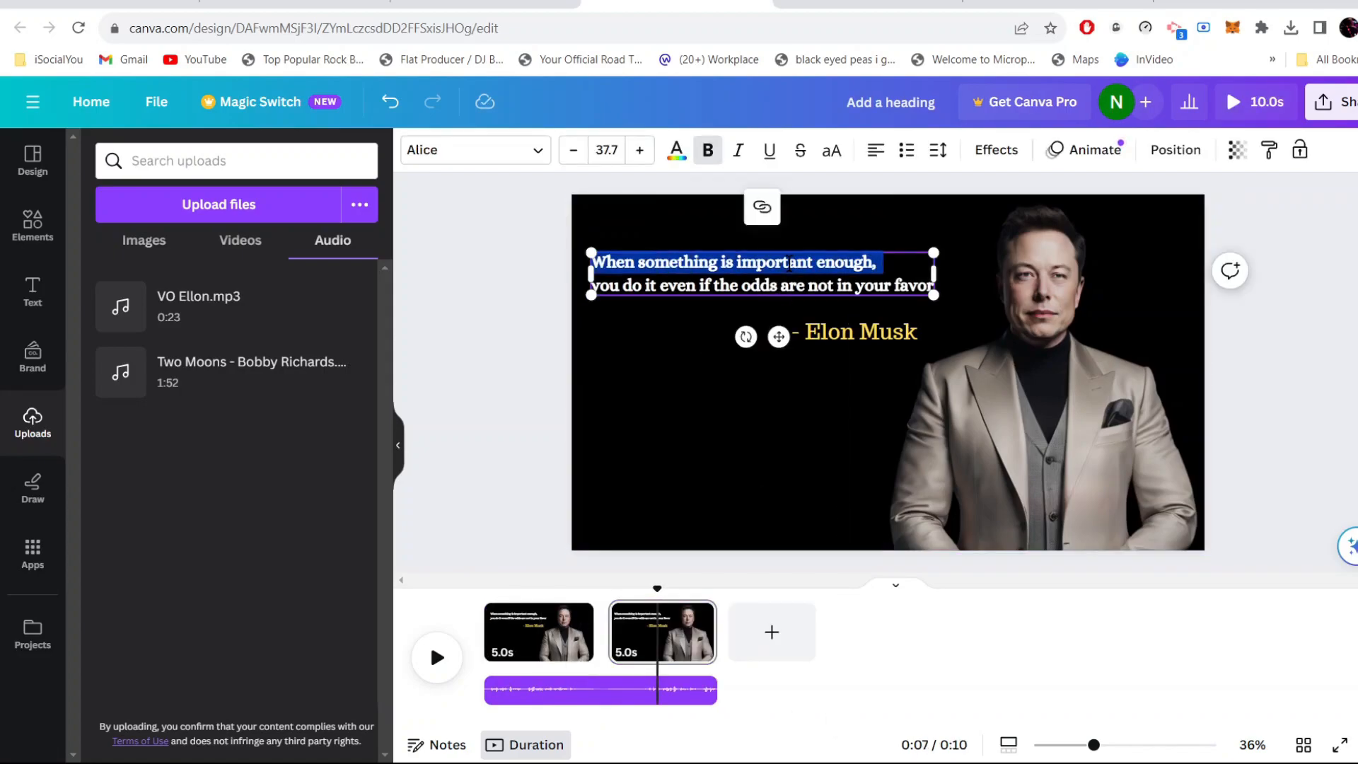
key(ctrl+a)
text(I think that's the single best piece of advice: constantly think about how you could be doing things better and questioning yourself.")
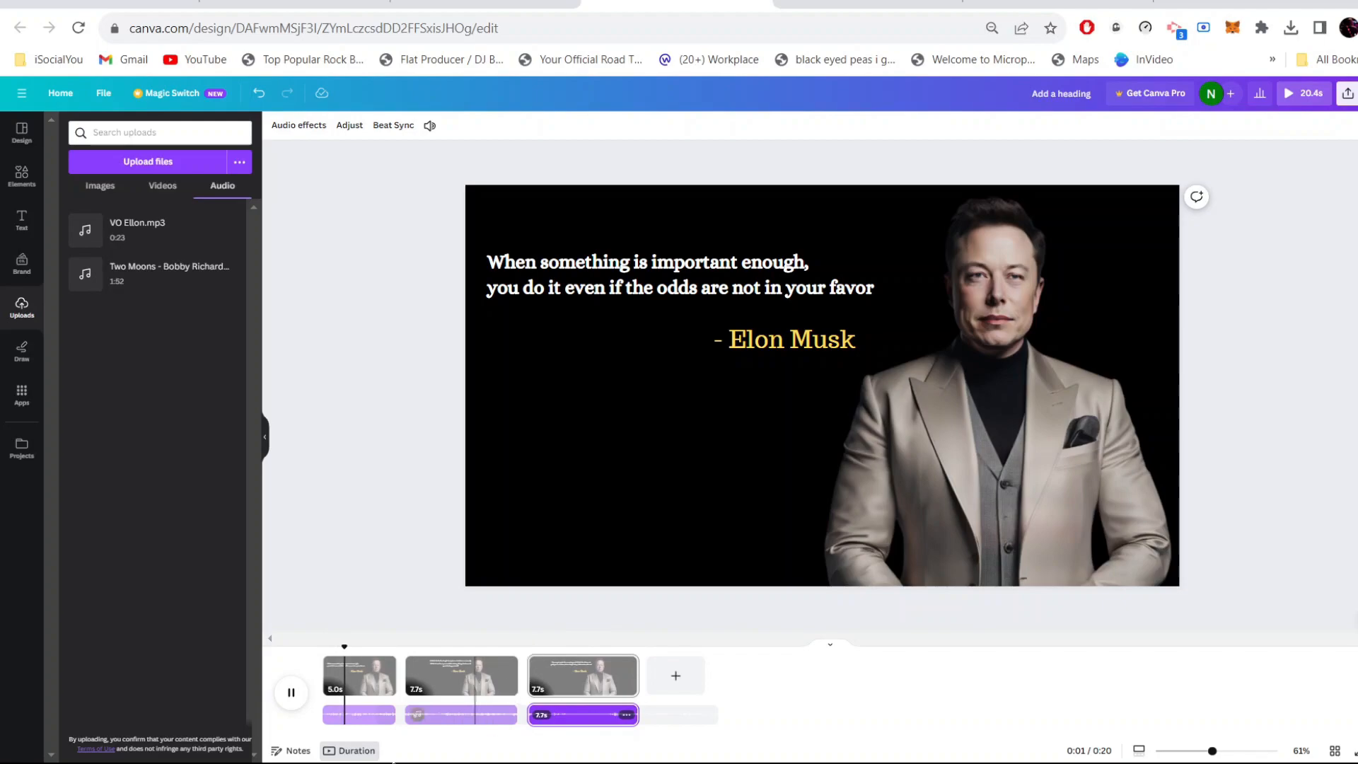
Step: Give the first page the Fun animation and apply it to all pages
click(456, 488)
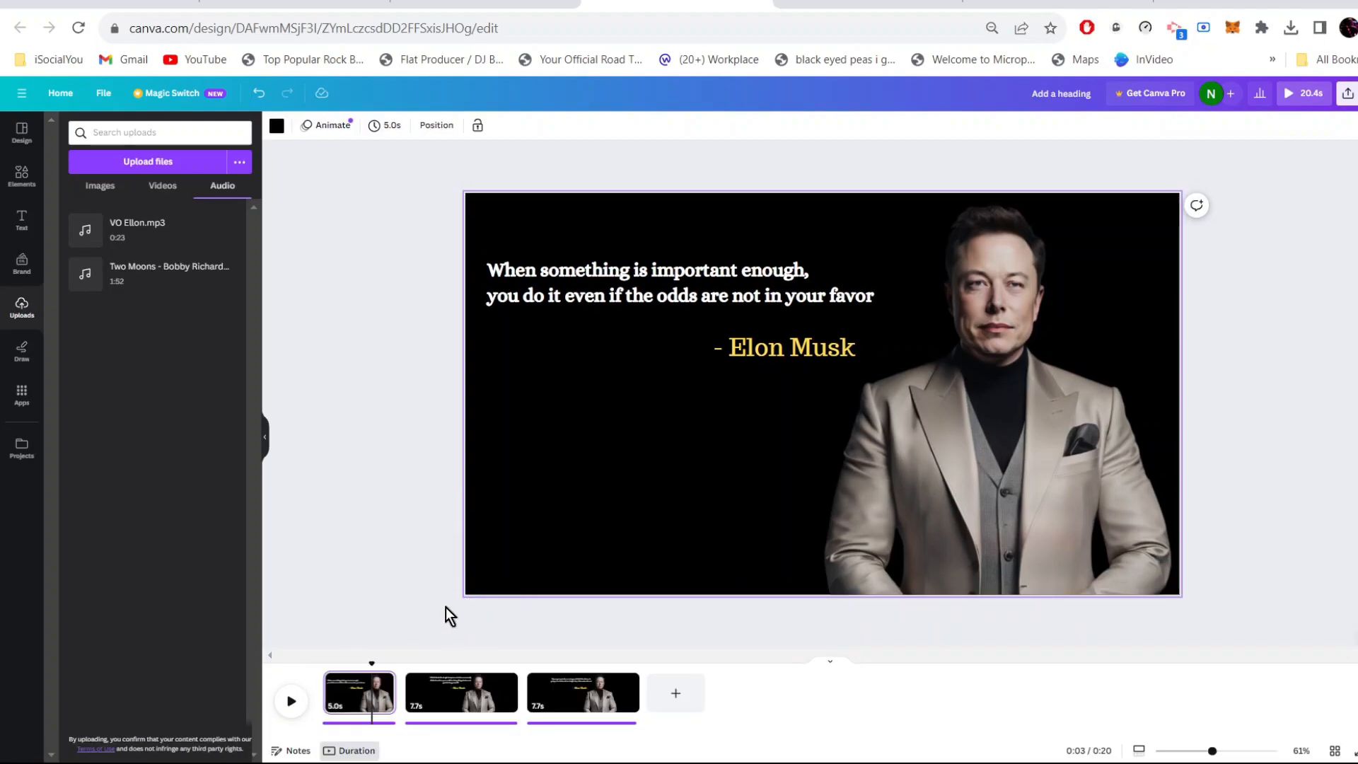
click(325, 125)
click(212, 258)
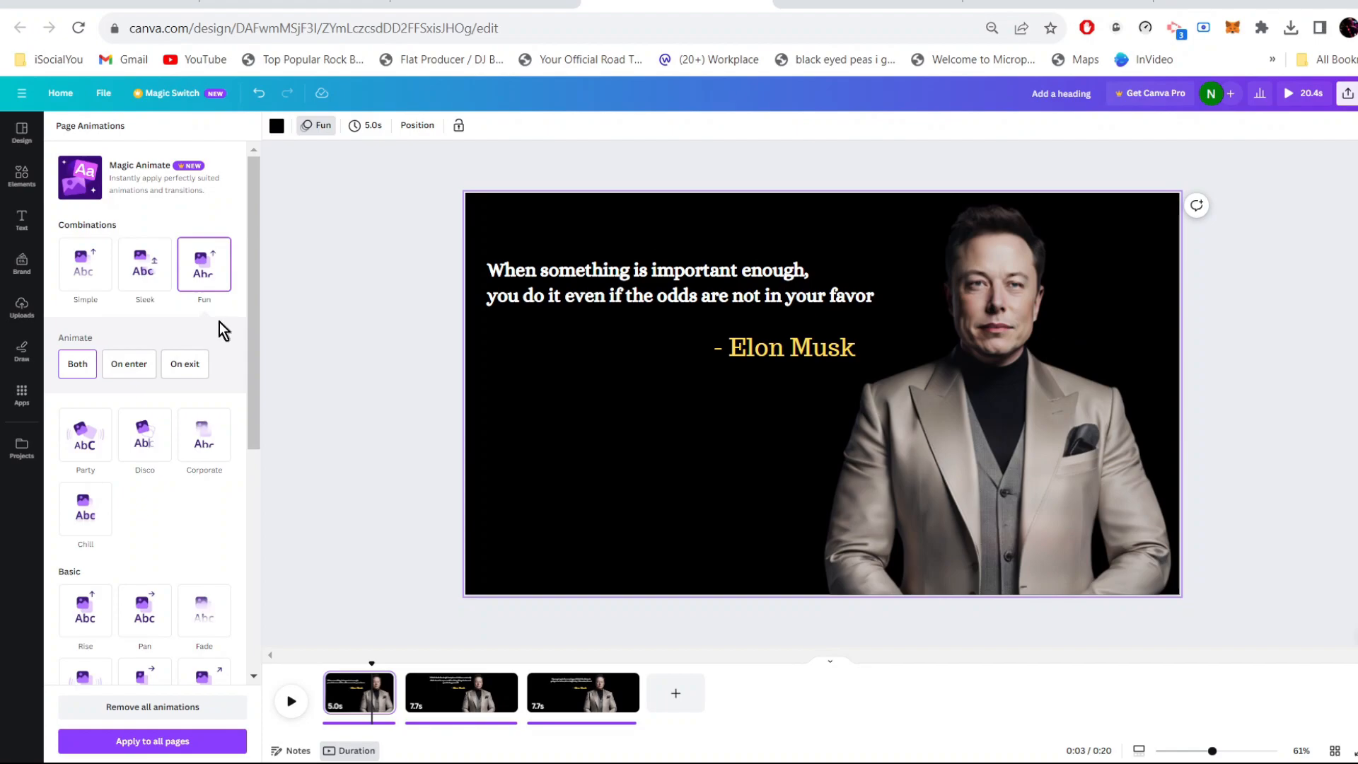
click(169, 742)
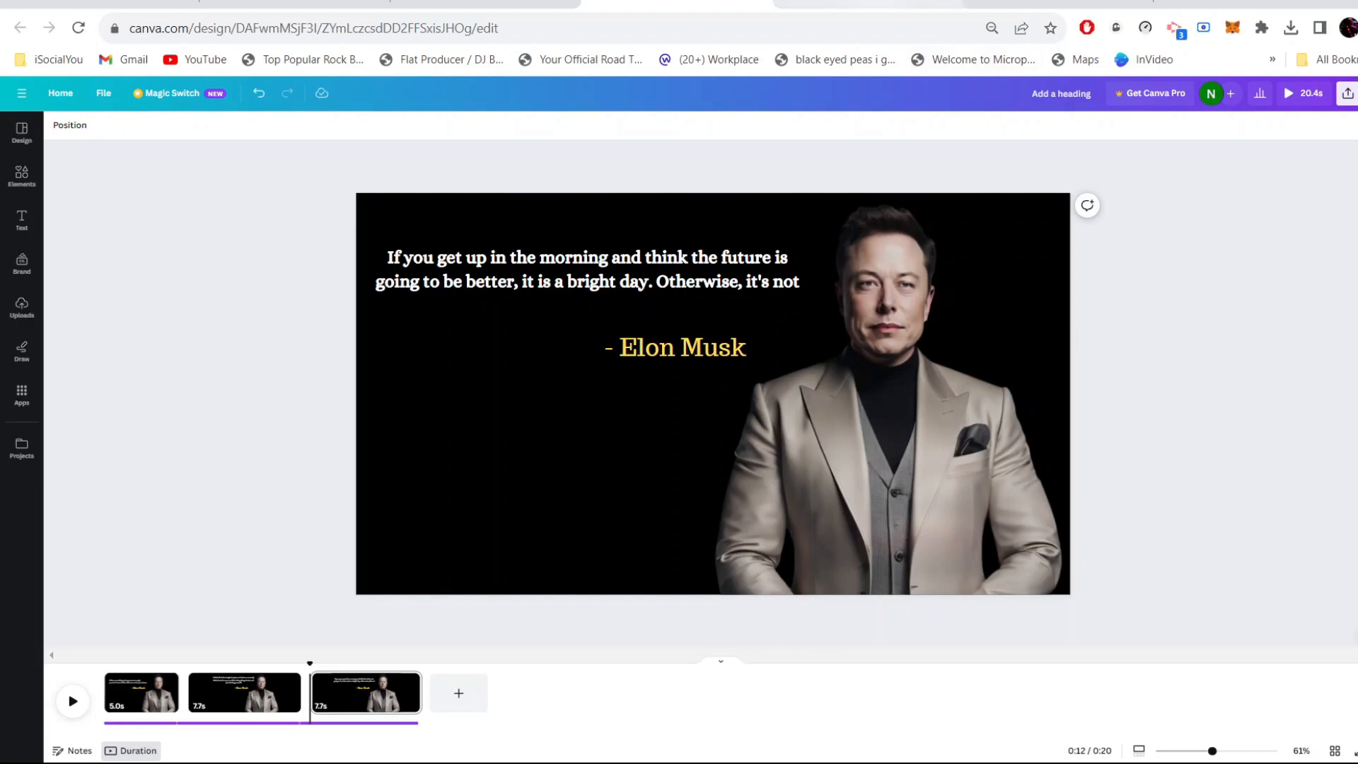
Step: Switch to the YouTube Studio audio library and browse the calm ambient and cinematic music tracks
click(866, 4)
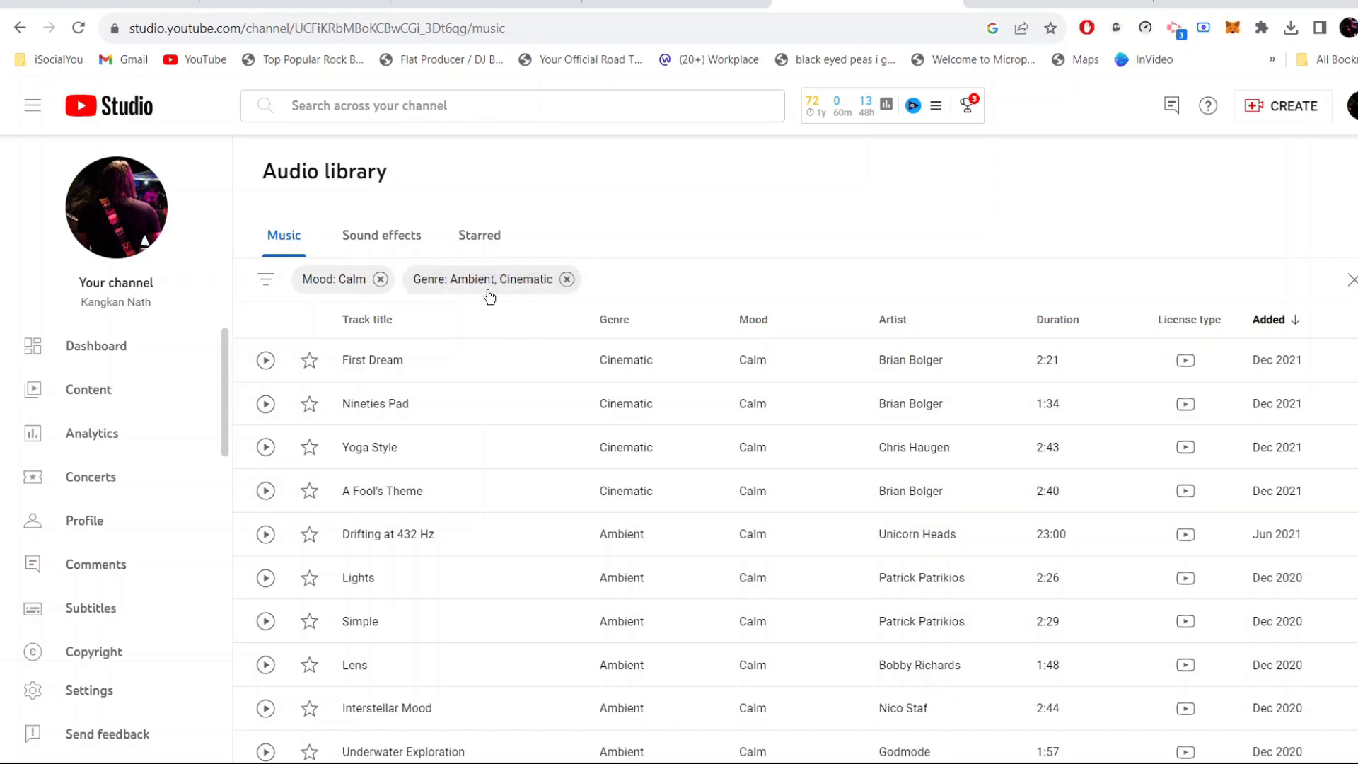
scroll(428, 526, down, 1)
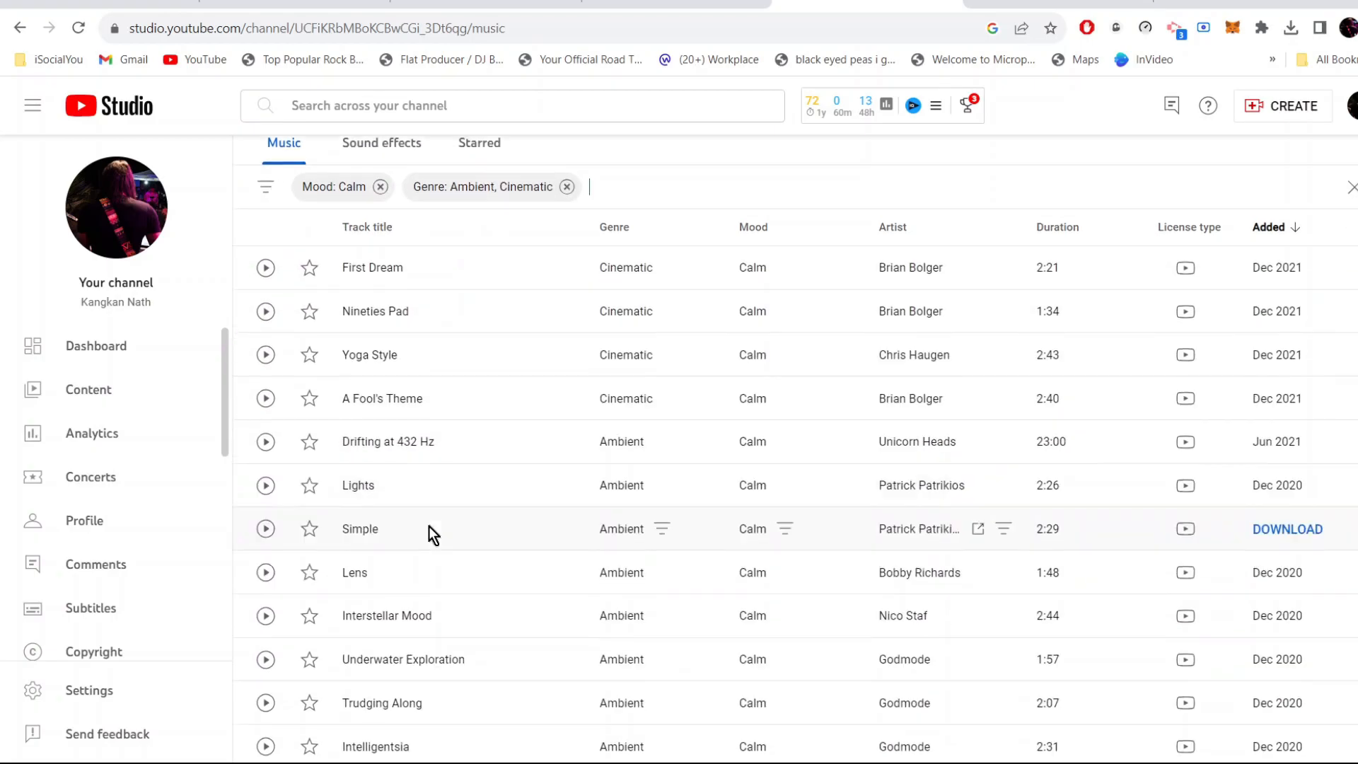
scroll(429, 527, down, 1)
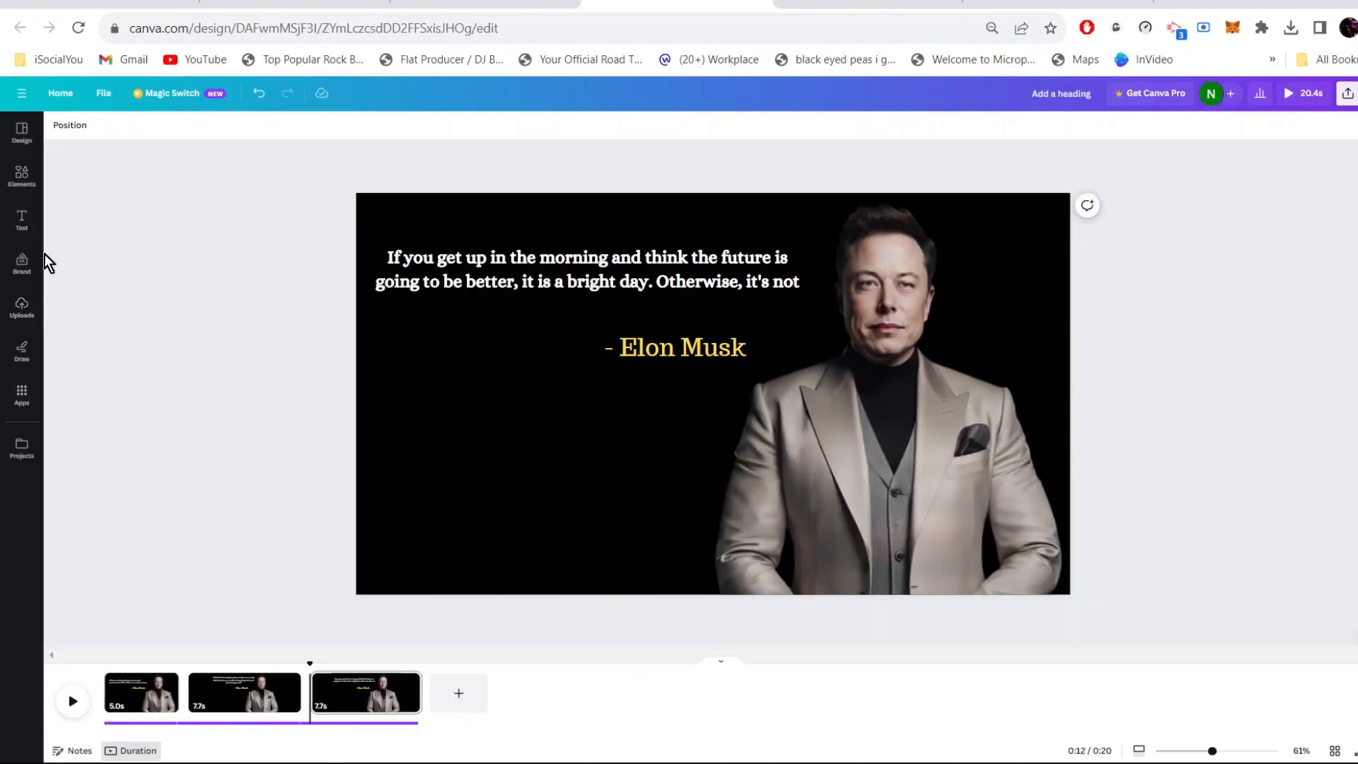
Step: In the Canva design, add the uploaded Two Moons track as background music with a 1.3-second fade-out and play the video
drag(215, 435, 339, 725)
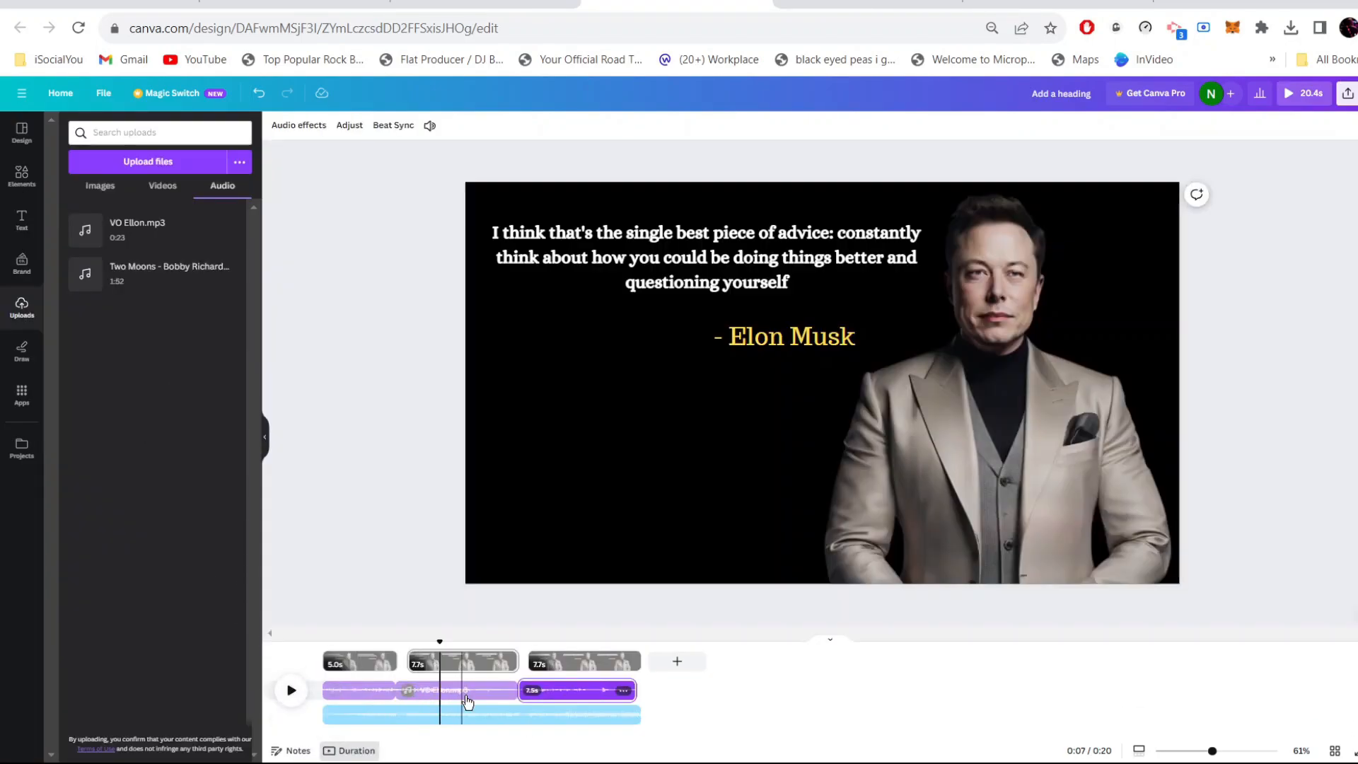
right_click(640, 717)
click(686, 615)
drag(53, 213, 105, 213)
click(292, 690)
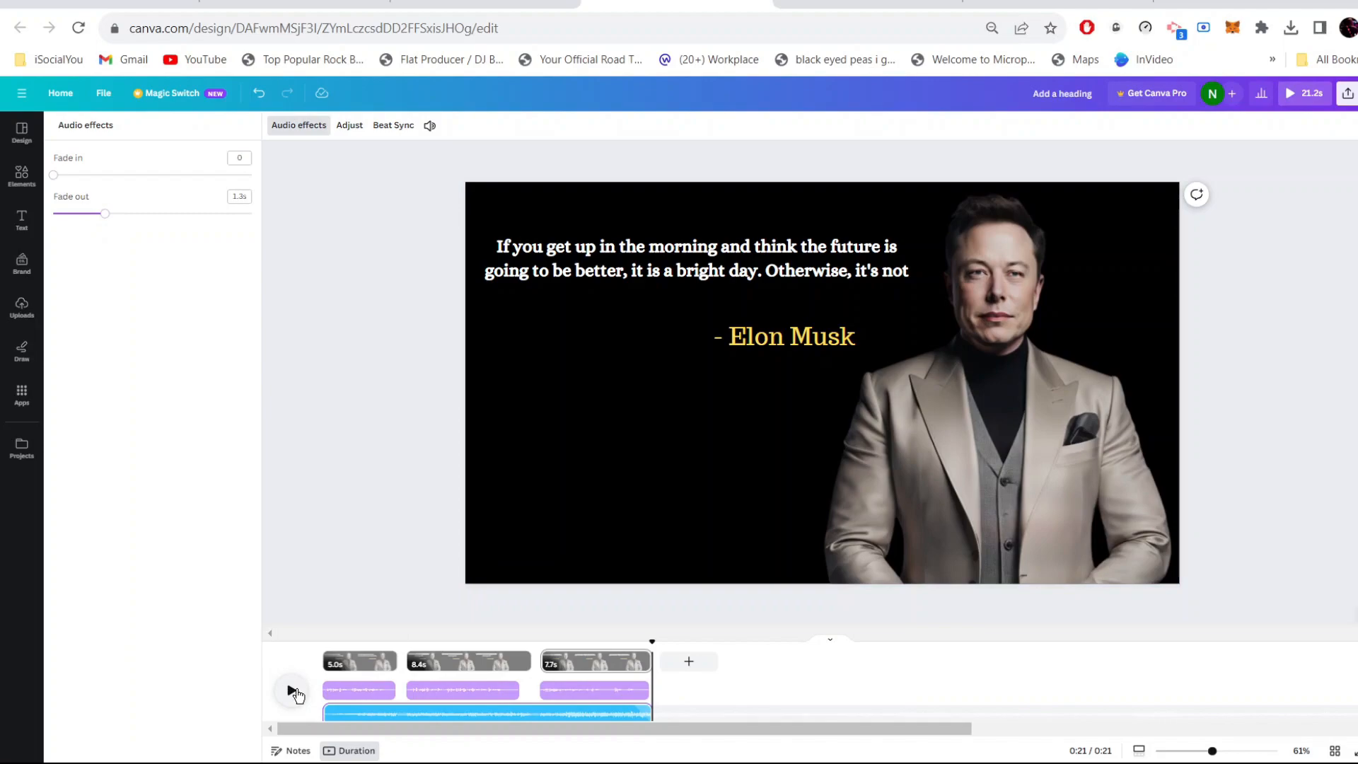